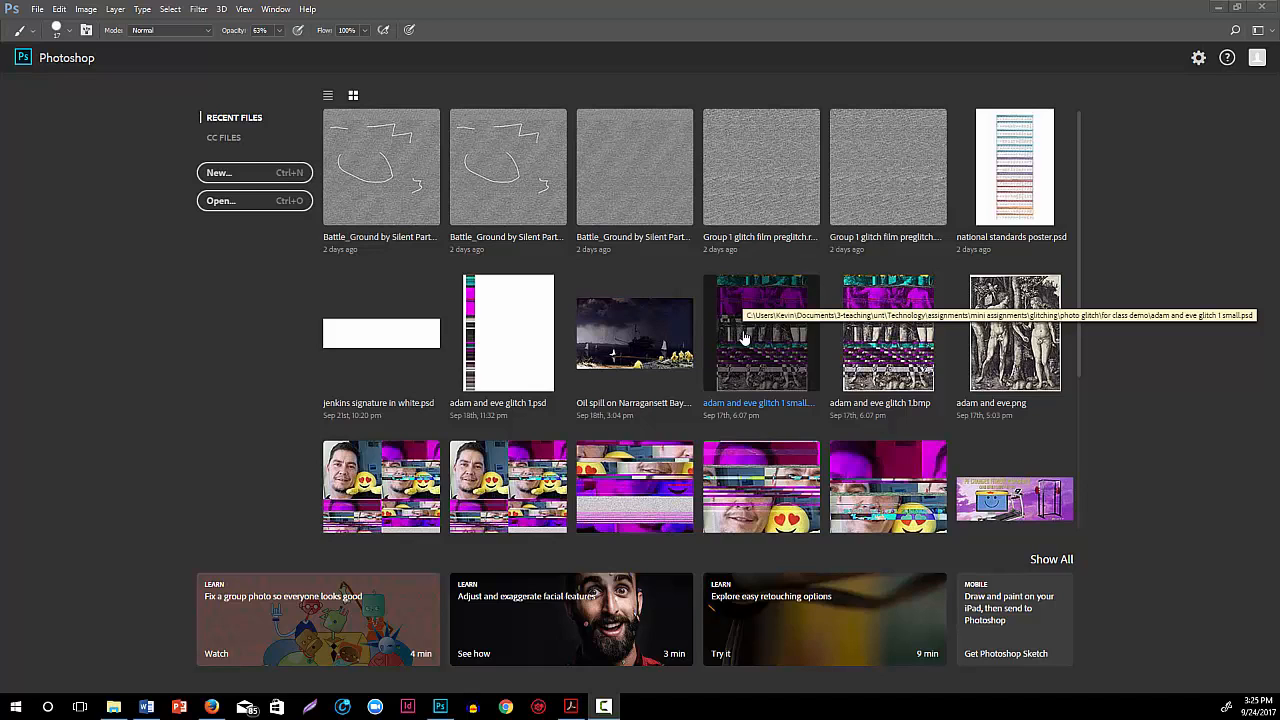
Open the recent file adam and eve glitch 1.bmp
{"action": "left_click", "coordinate": [896, 360]}
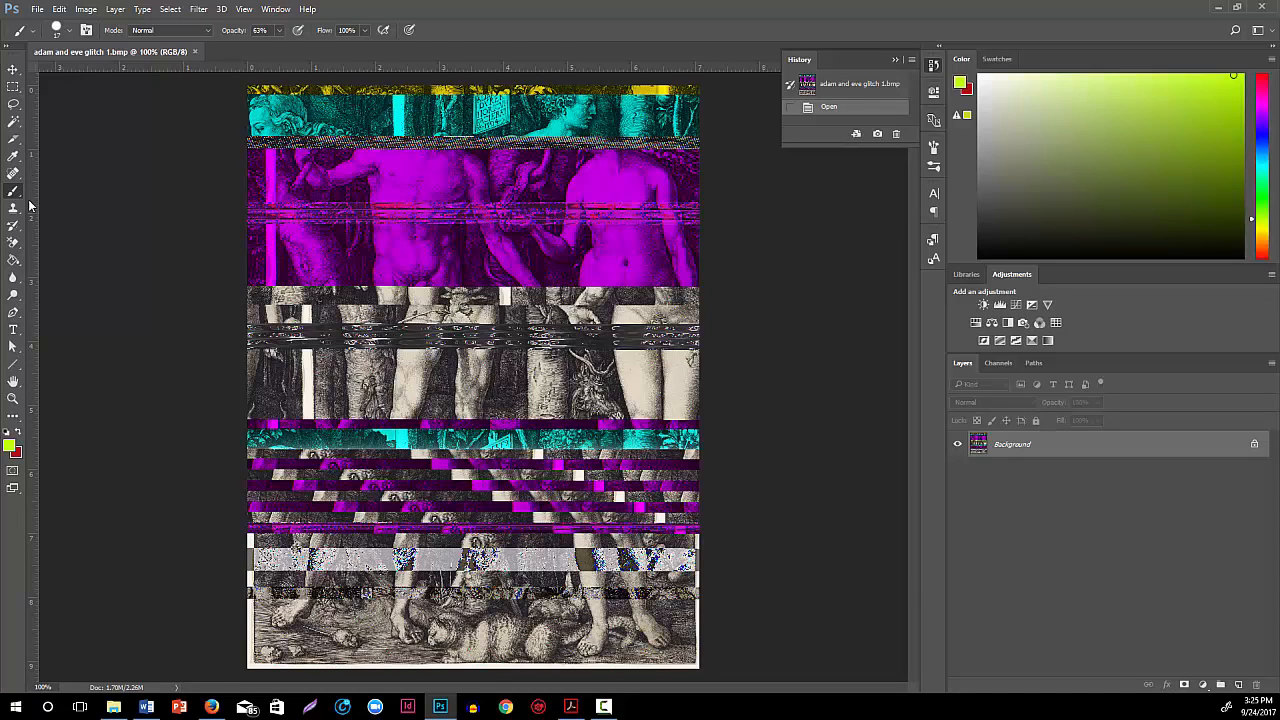
Hide the rulers around the image and show them again
{"action": "left_click", "coordinate": [242, 10]}
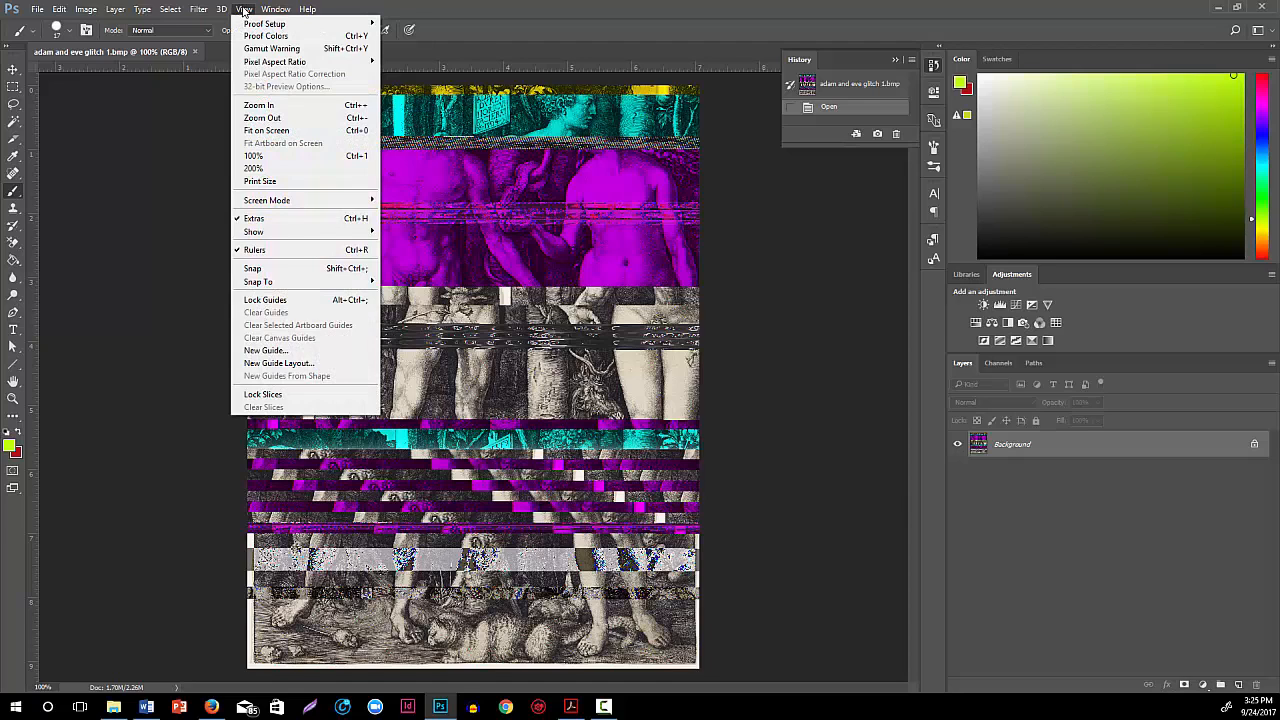
{"action": "left_click", "coordinate": [244, 10]}
{"action": "left_click", "coordinate": [244, 11]}
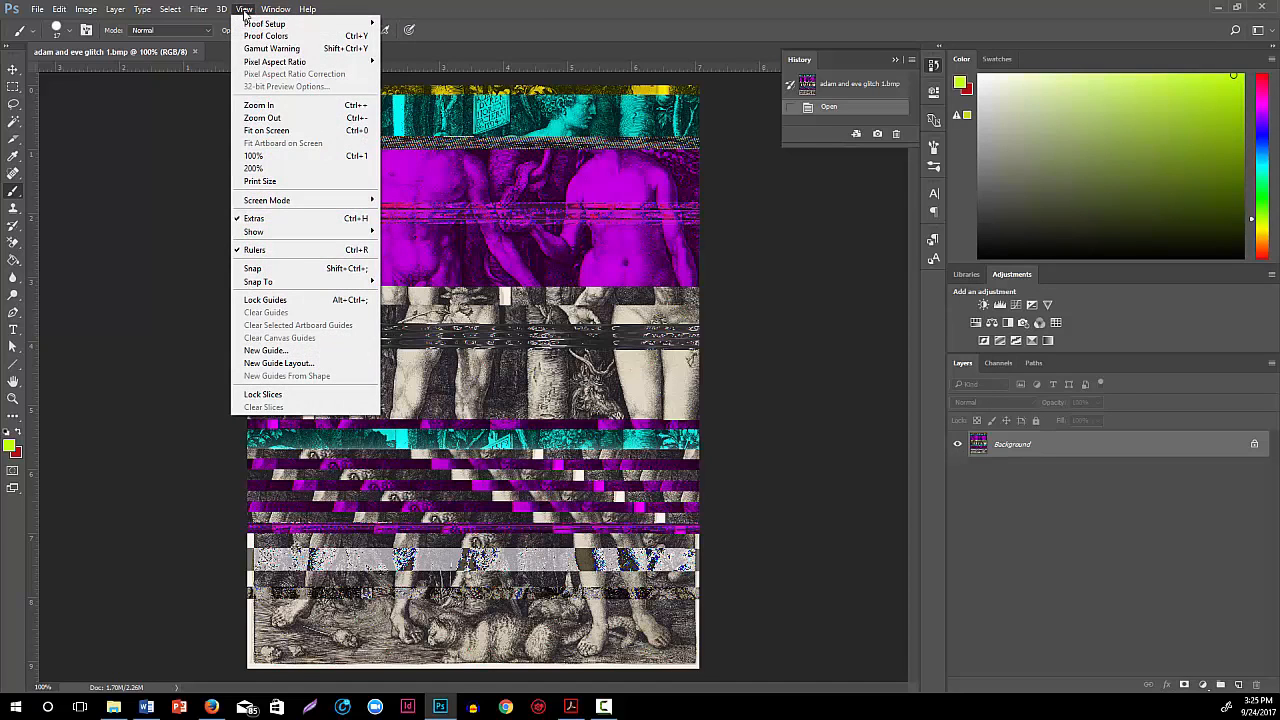
{"action": "left_click", "coordinate": [241, 251]}
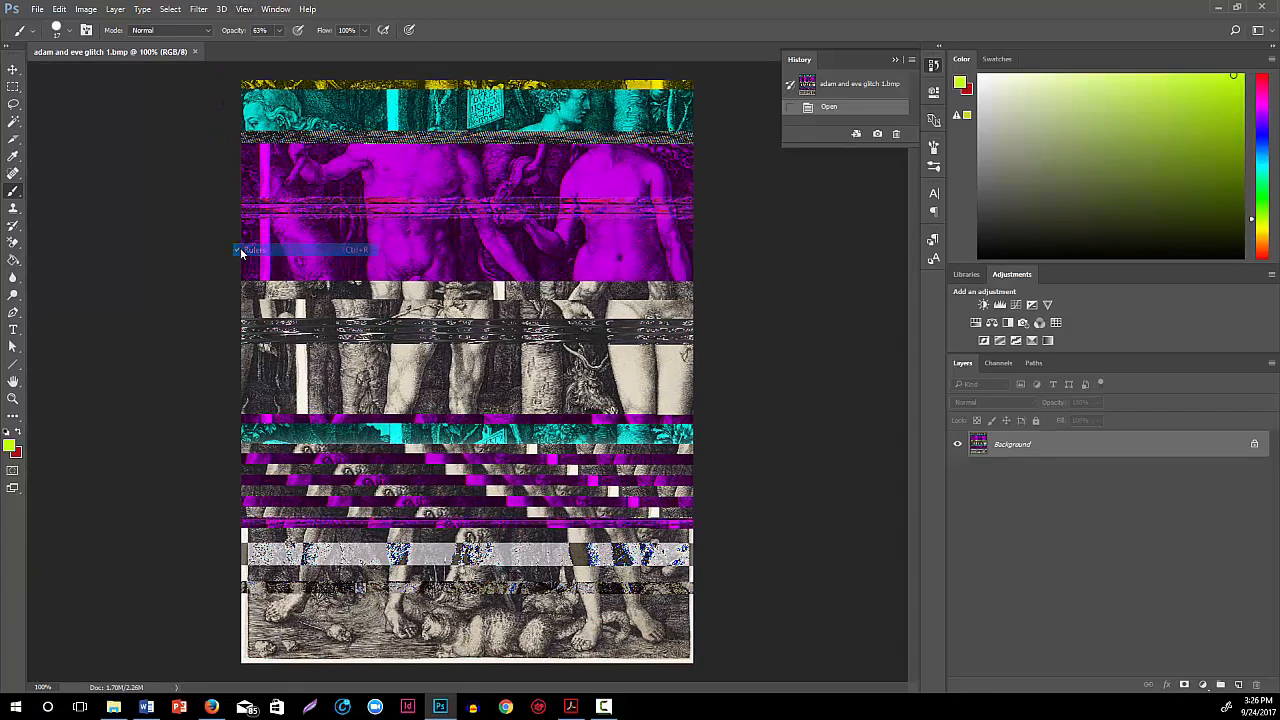
{"action": "left_click", "coordinate": [244, 9]}
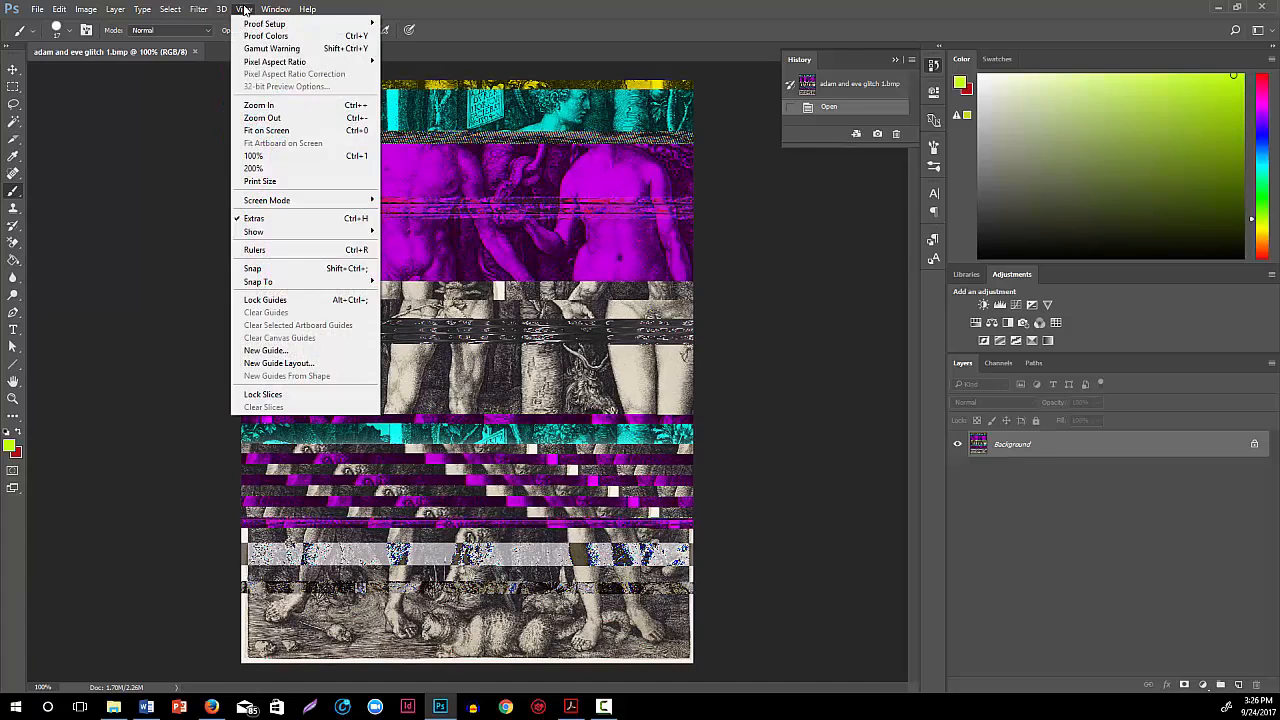
{"action": "left_click", "coordinate": [285, 249]}
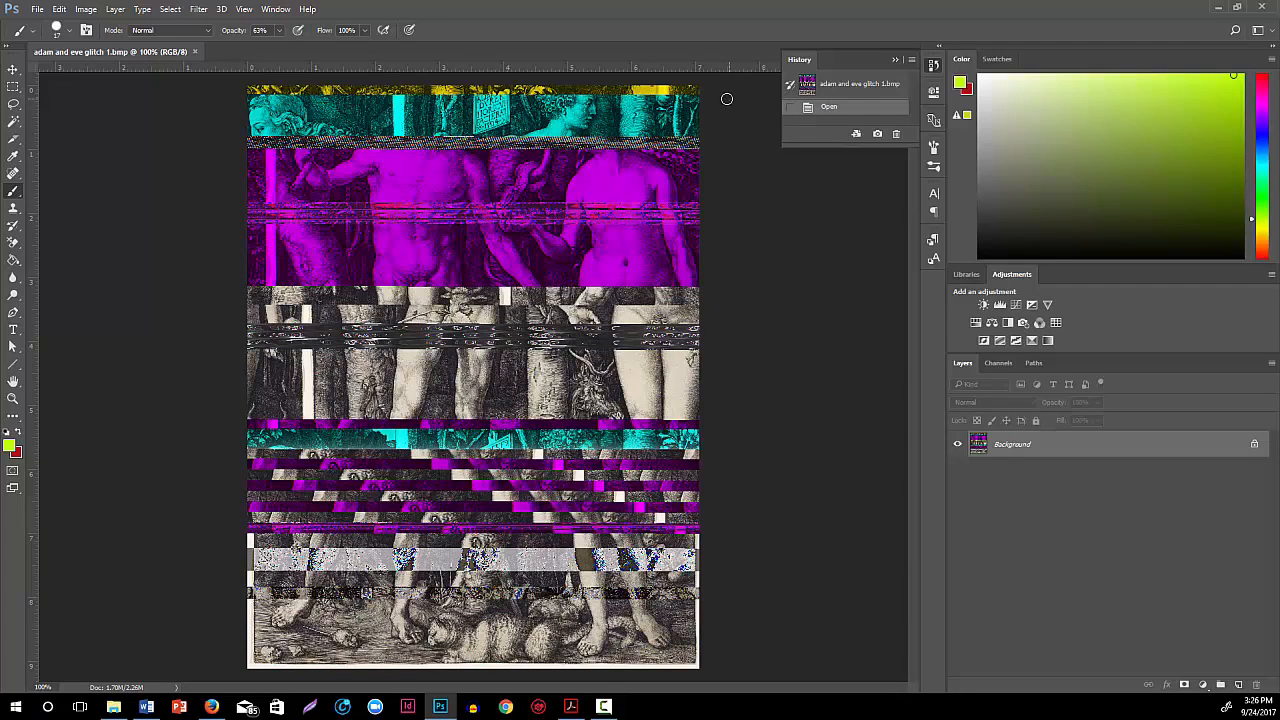
Check the image's width and height in inches in the Image Size settings, and cancel without resizing
{"action": "left_click", "coordinate": [88, 11]}
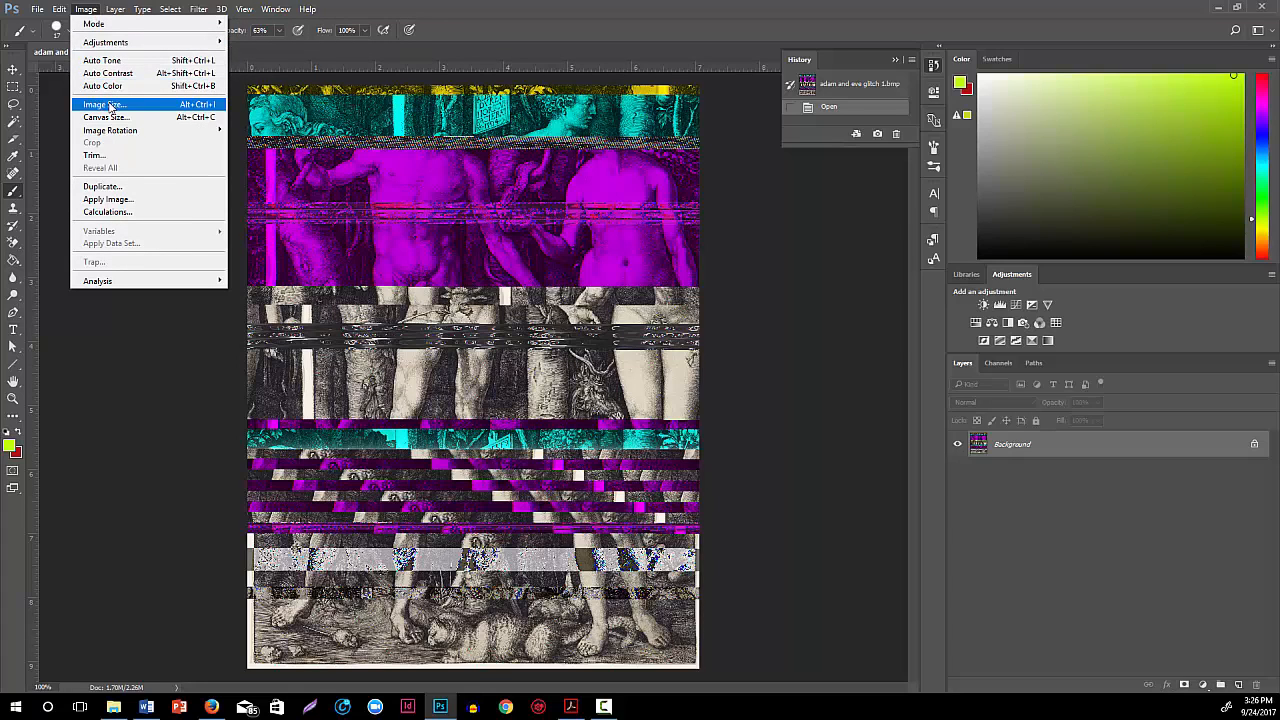
{"action": "key", "text": "Escape"}
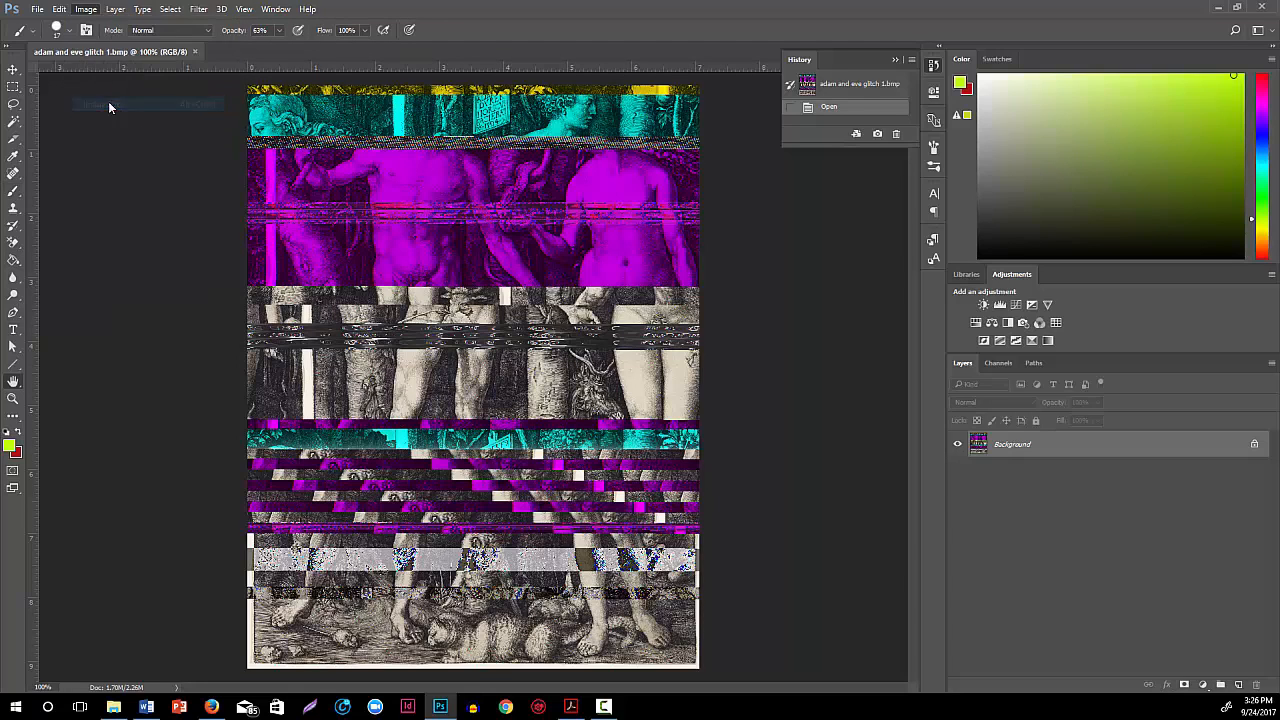
{"action": "key", "text": "h"}
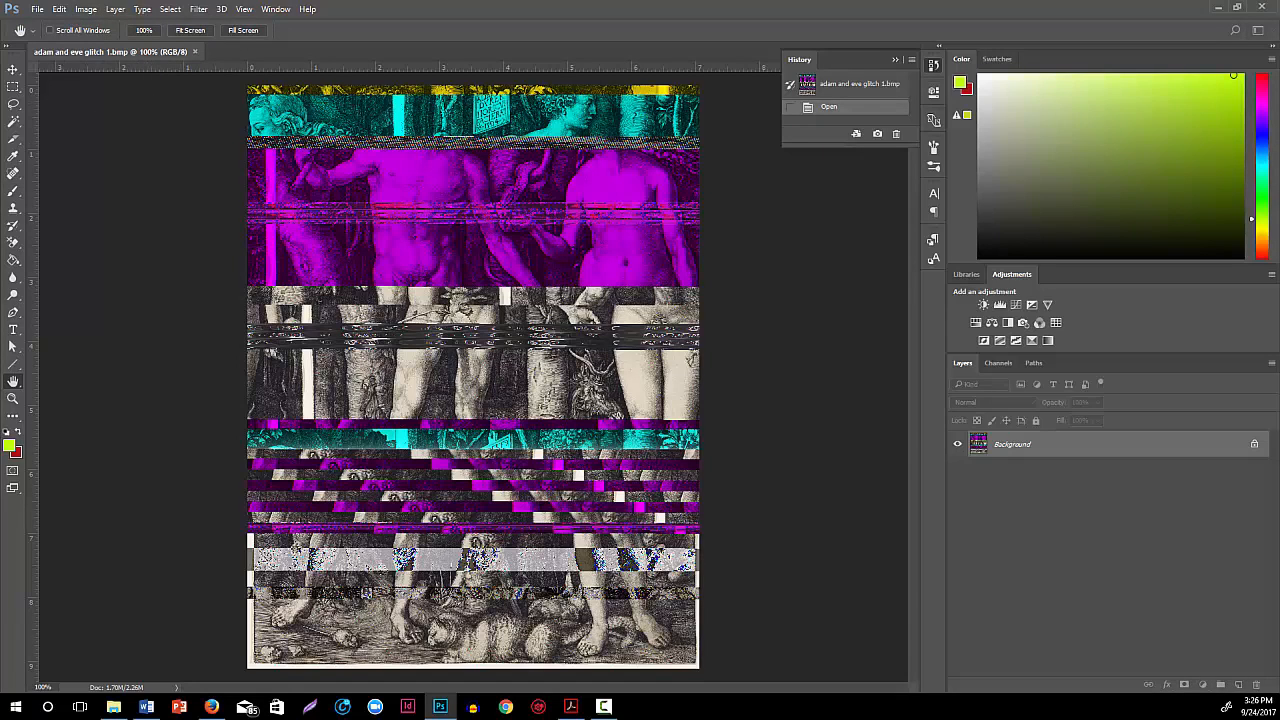
{"action": "key", "text": "ctrl+alt+i"}
{"action": "left_click_drag", "start_coordinate": [20, 149], "coordinate": [297, 292]}
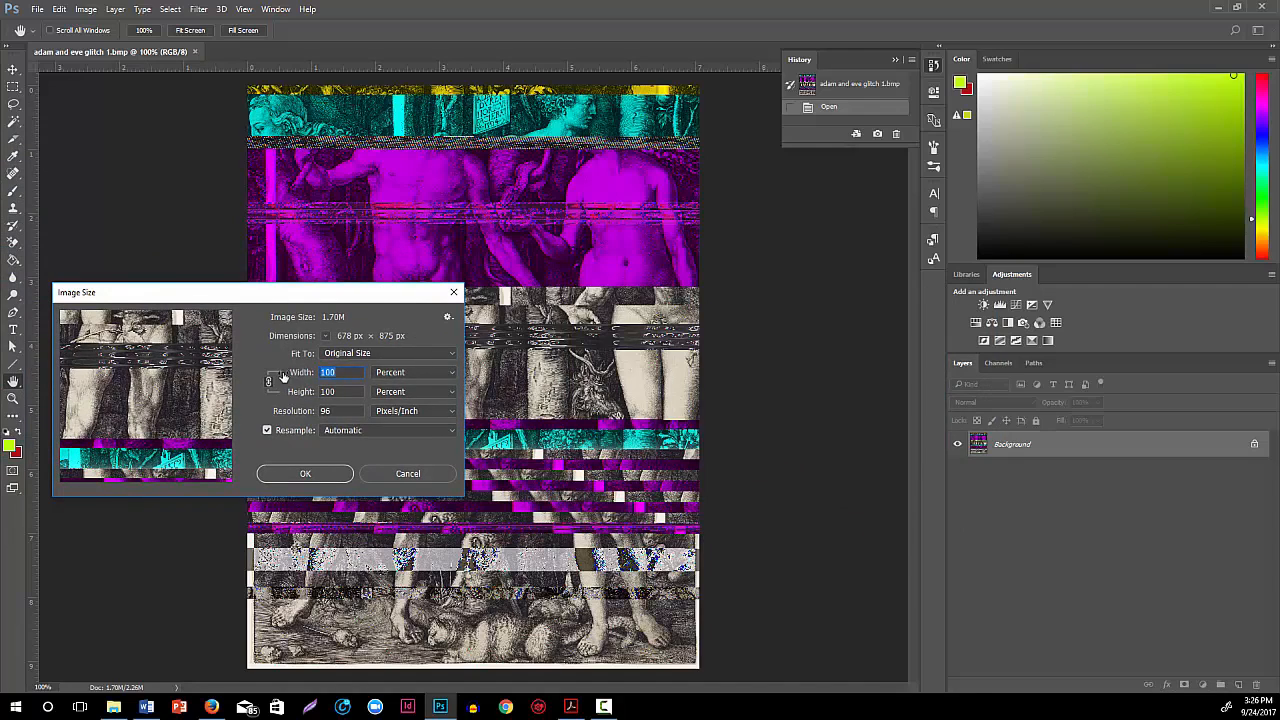
{"action": "left_click", "coordinate": [395, 374]}
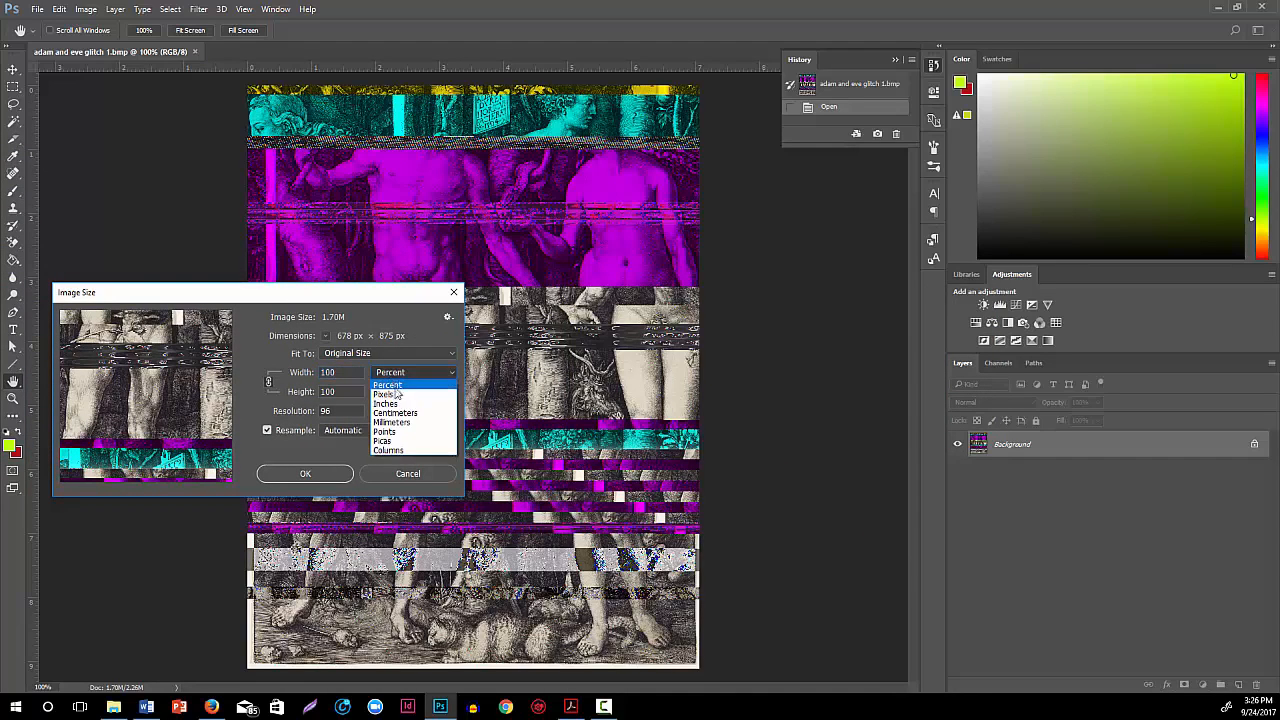
{"action": "left_click", "coordinate": [399, 404]}
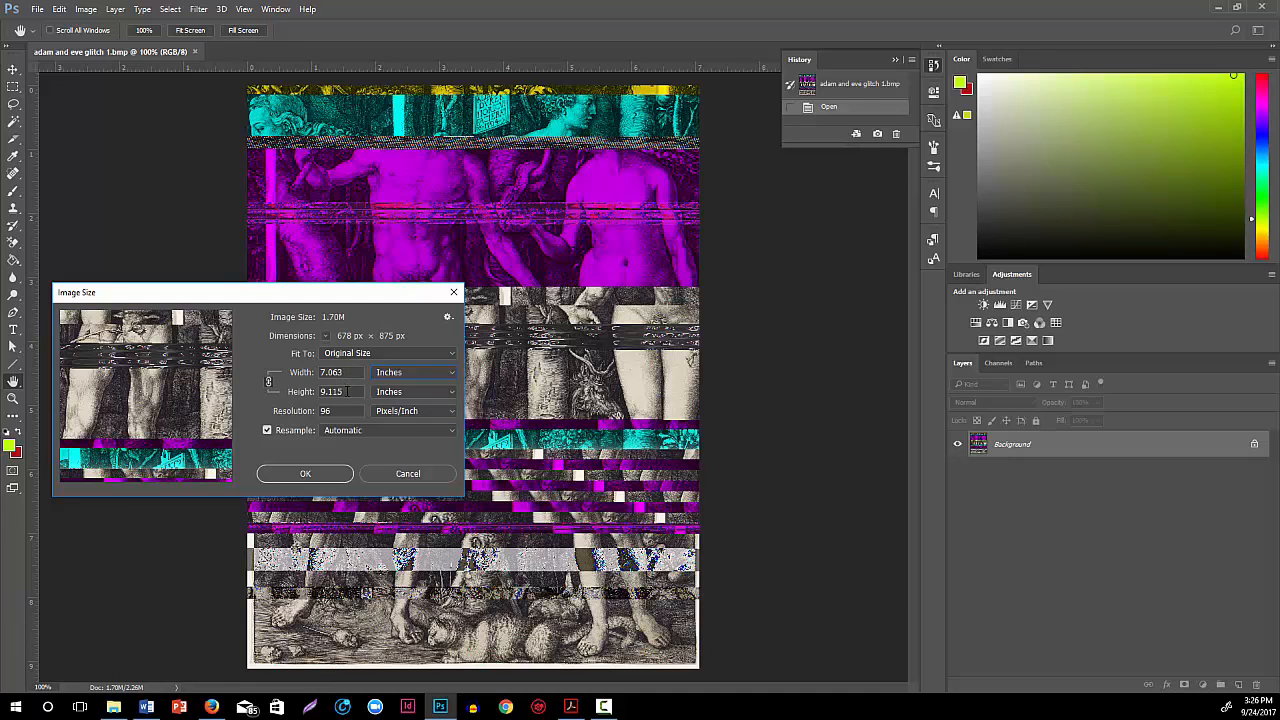
{"action": "left_click", "coordinate": [392, 471]}
{"action": "key", "text": "b"}
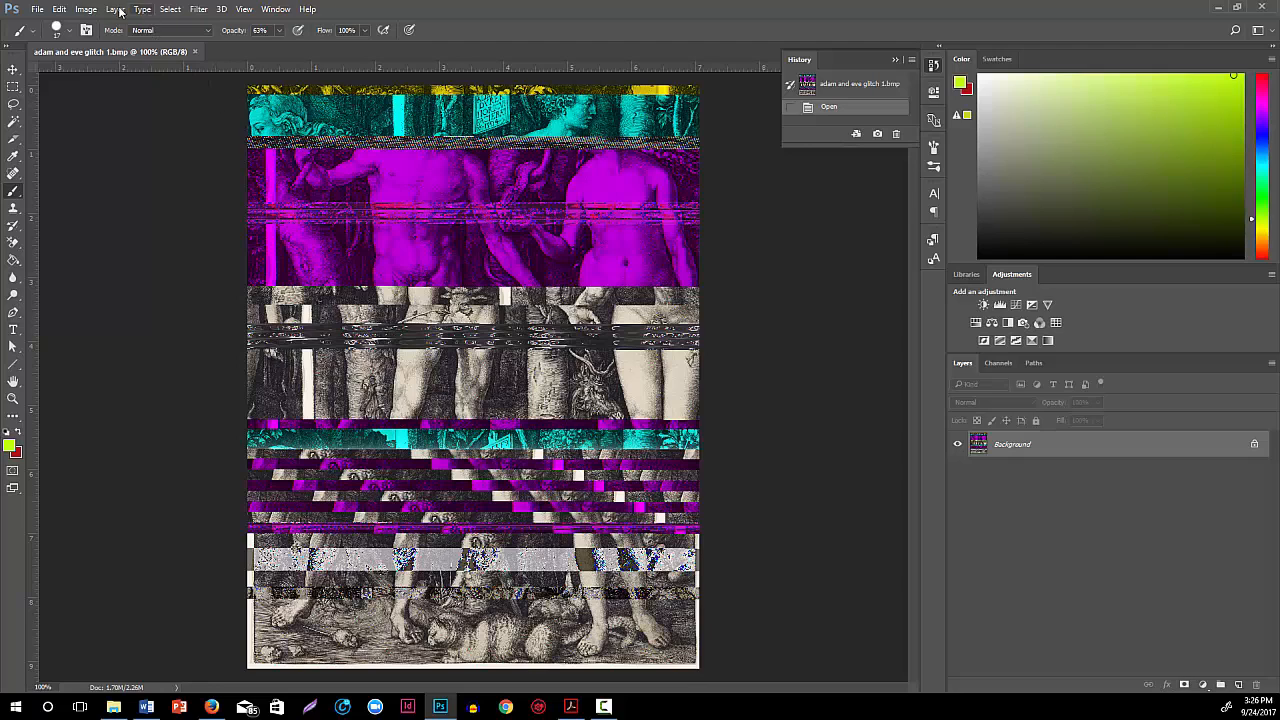
Set the new canvas size to 200 percent in both width and height
{"action": "left_click", "coordinate": [86, 9]}
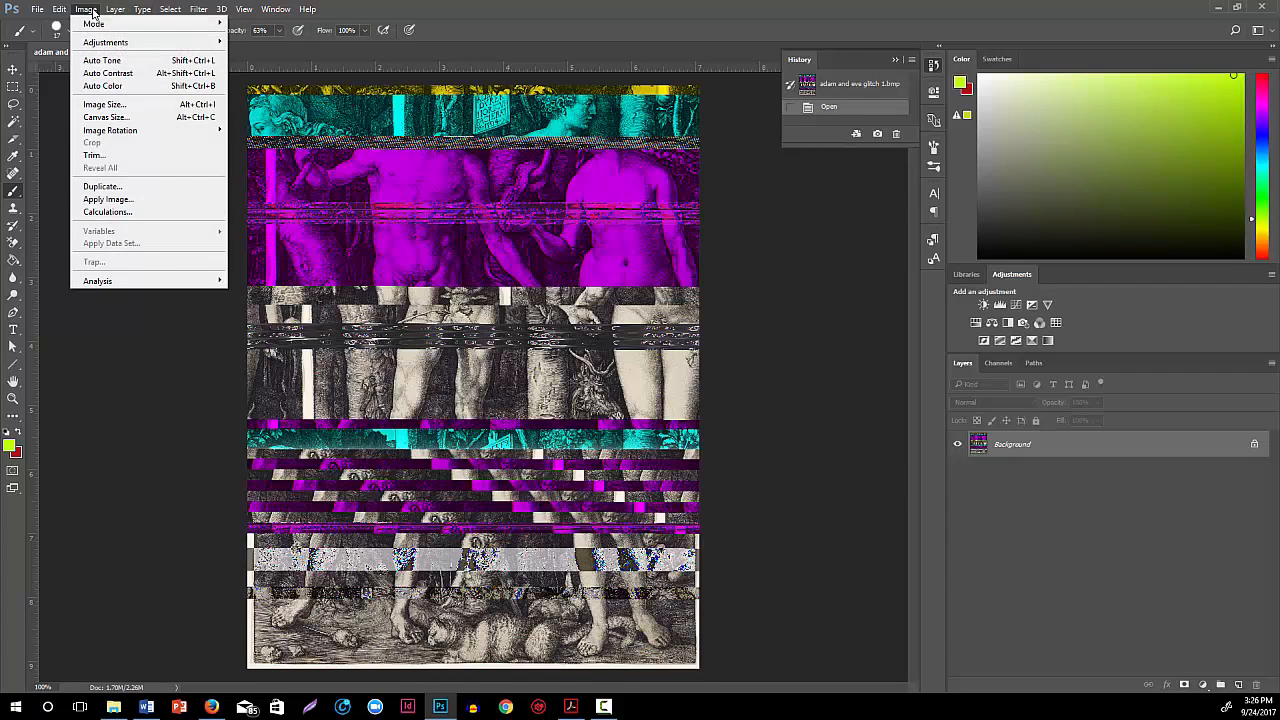
{"action": "left_click", "coordinate": [120, 118]}
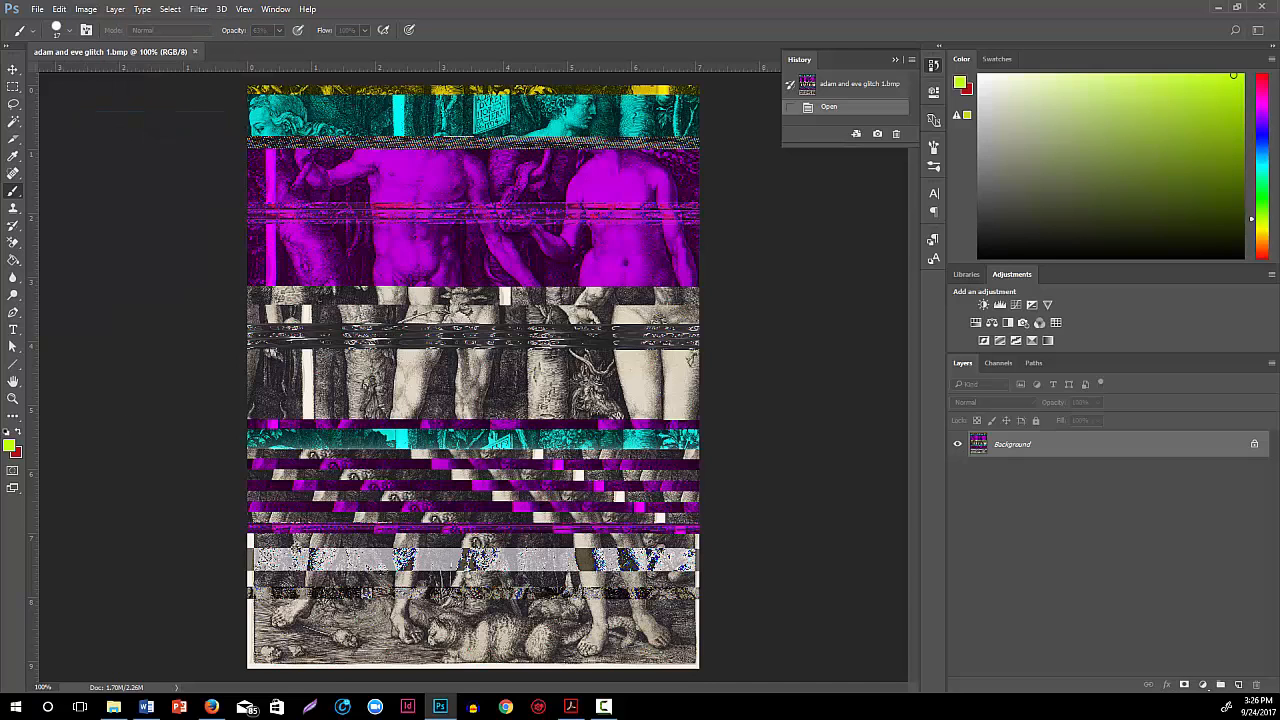
{"action": "left_click_drag", "start_coordinate": [35, 110], "coordinate": [163, 240]}
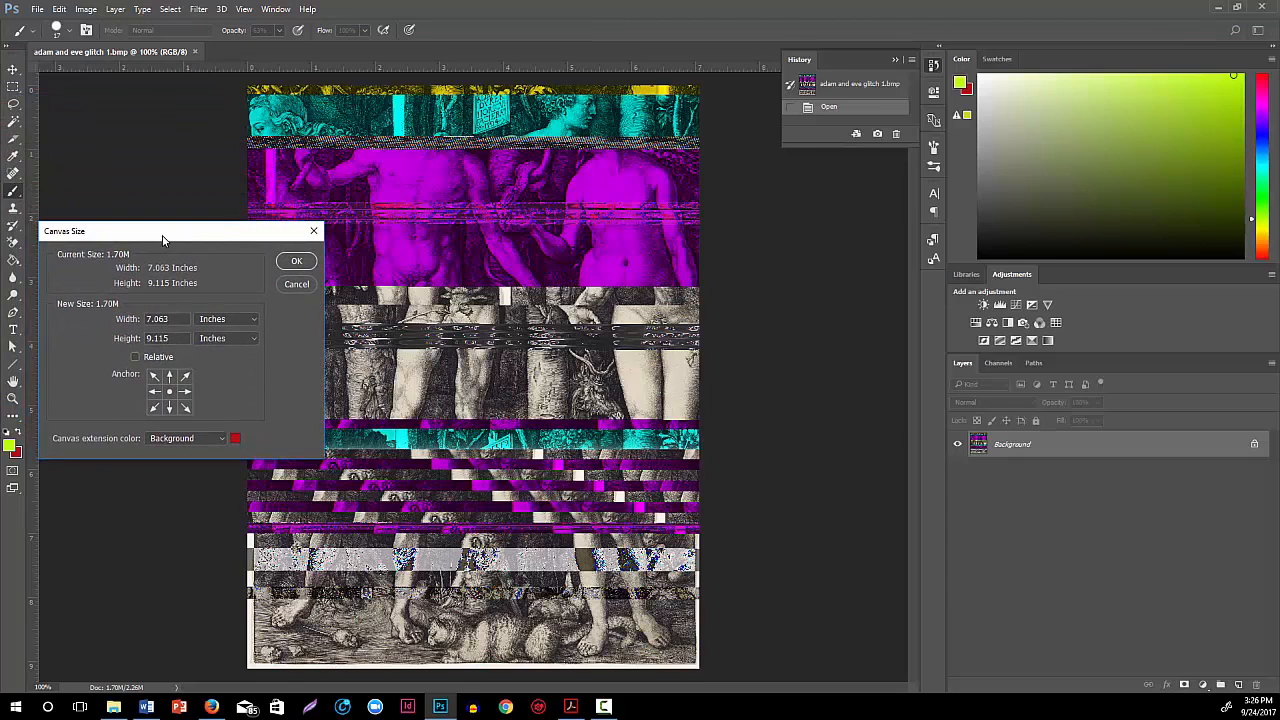
{"action": "left_click", "coordinate": [238, 320]}
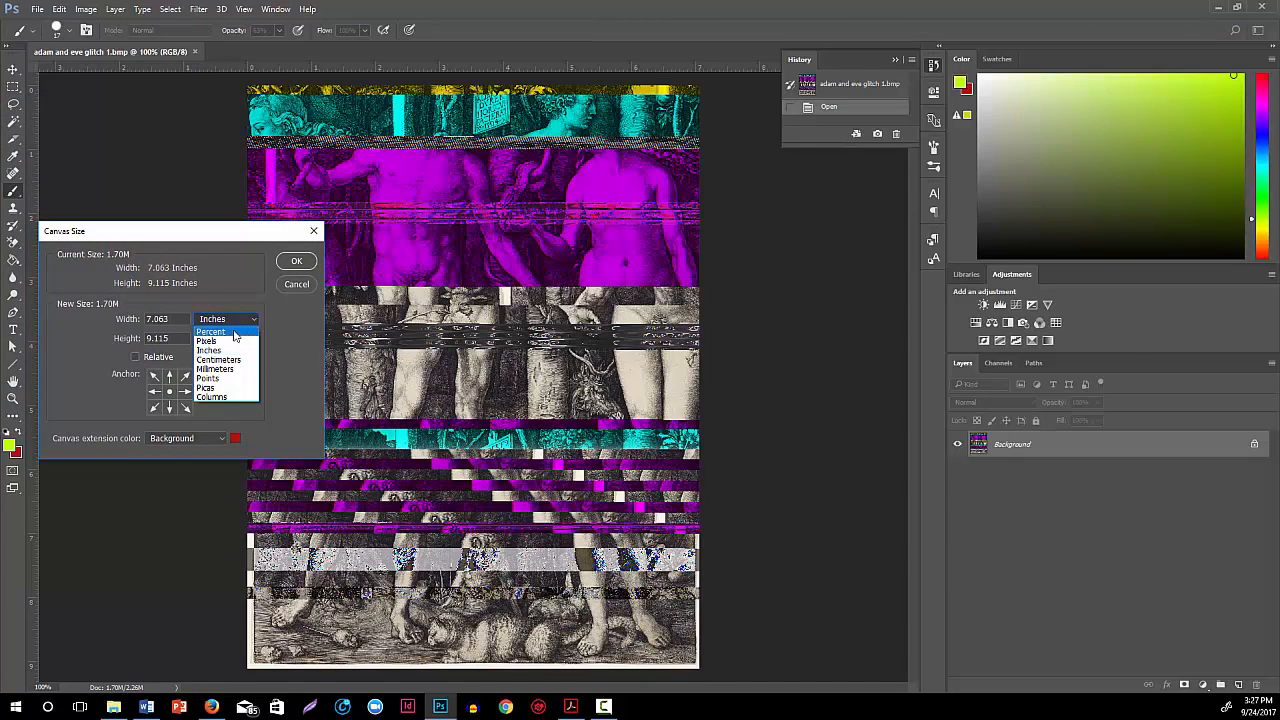
{"action": "left_click", "coordinate": [236, 332]}
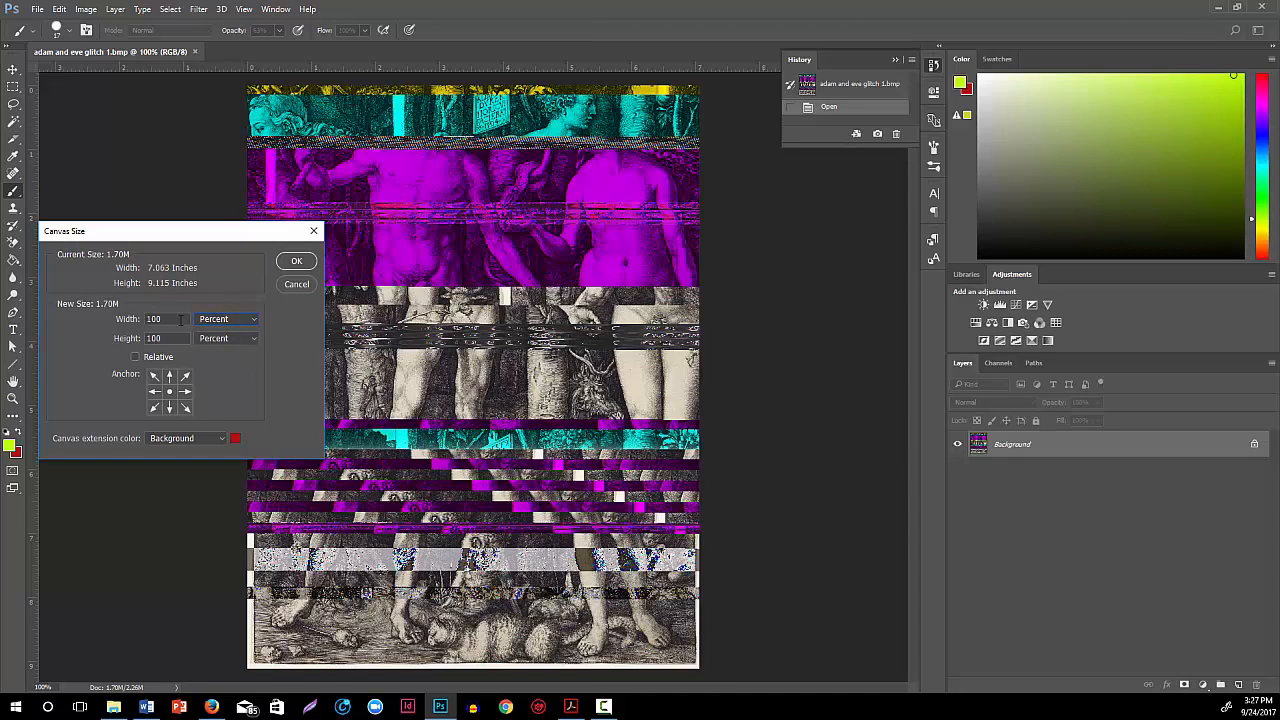
{"action": "double_click", "coordinate": [168, 317]}
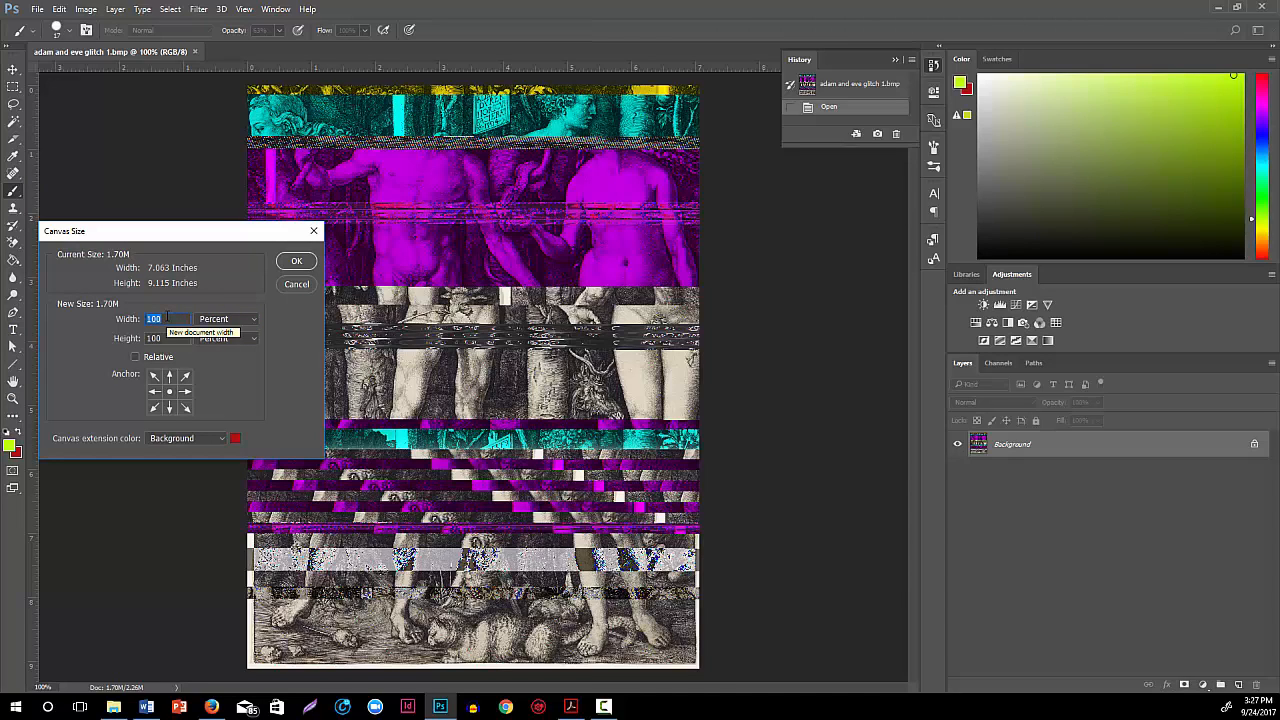
{"action": "type", "text": "2"}
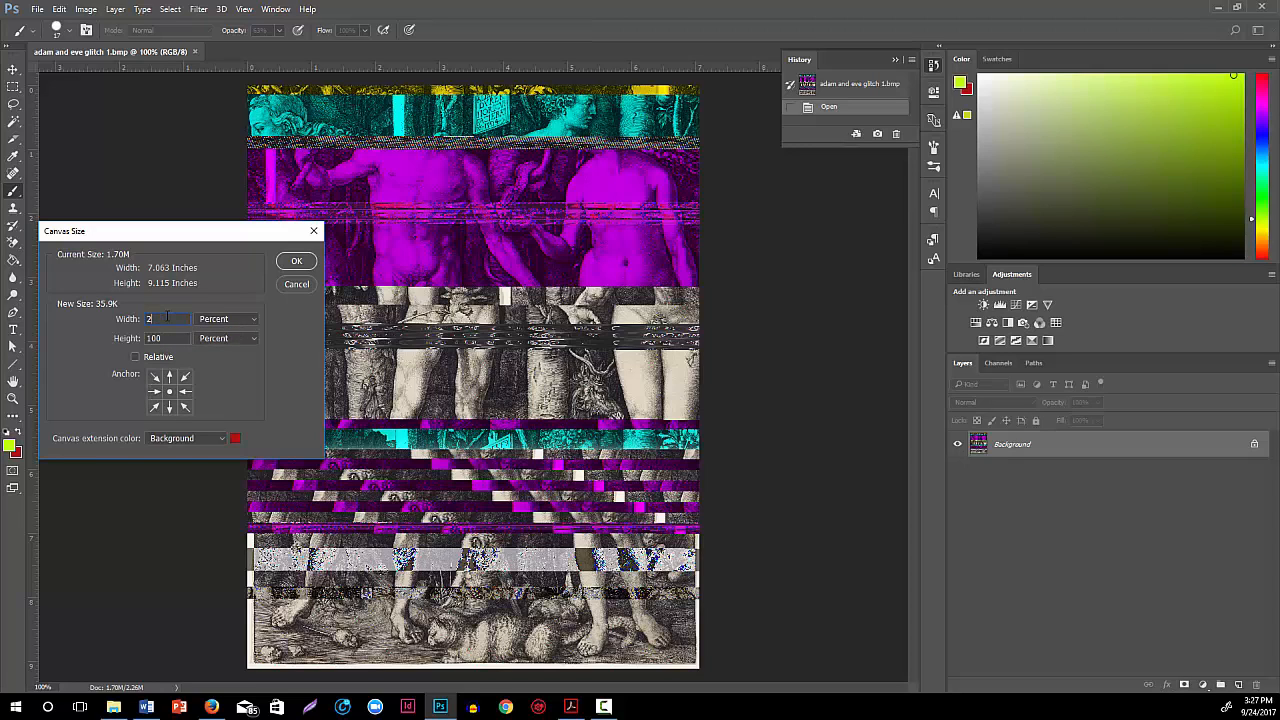
{"action": "type", "text": "00"}
{"action": "key", "text": "Tab"}
{"action": "type", "text": "200"}
Choose White as the canvas extension color, anchor the image at the upper-left corner, and apply the canvas enlargement
{"action": "left_click", "coordinate": [222, 439]}
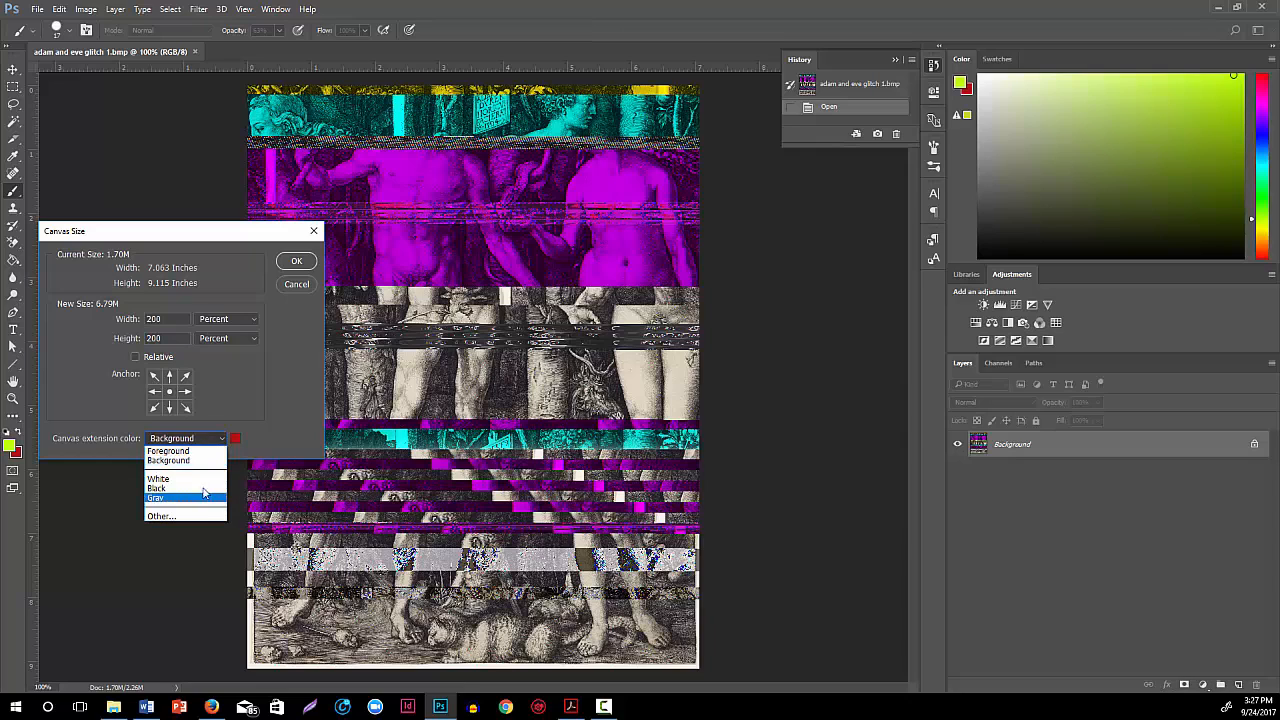
{"action": "left_click", "coordinate": [200, 479]}
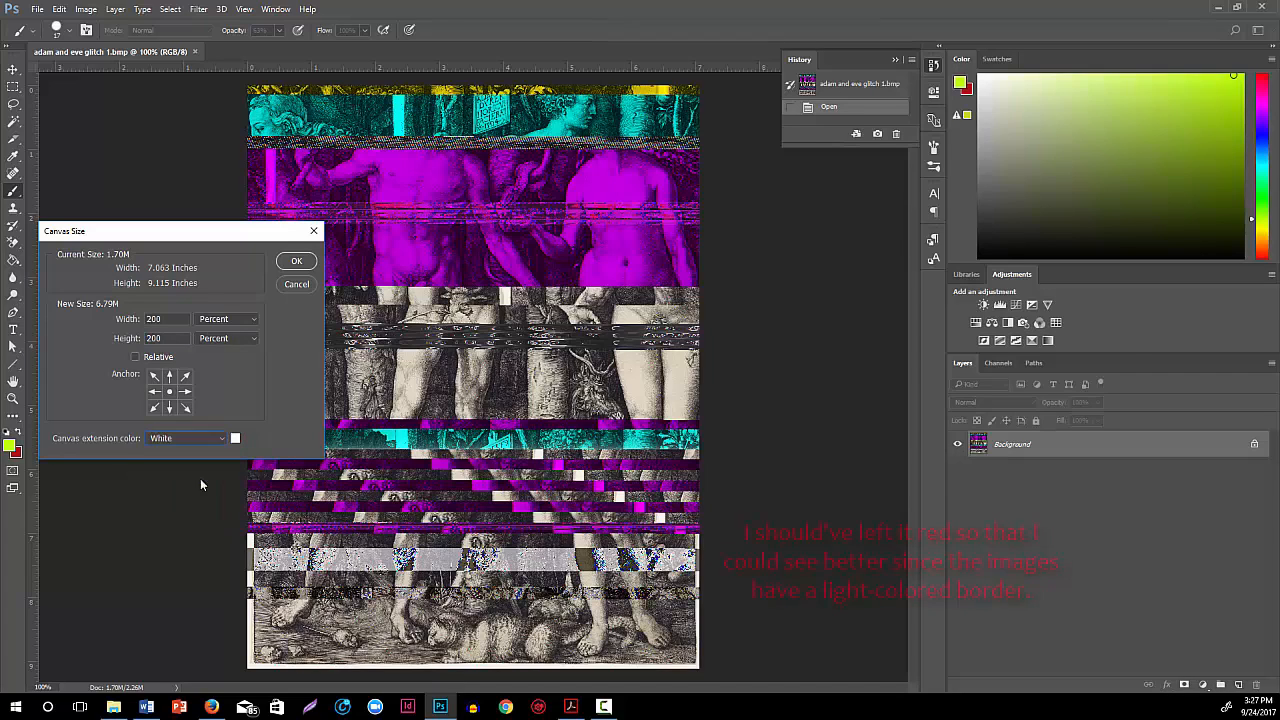
{"action": "left_click", "coordinate": [154, 377]}
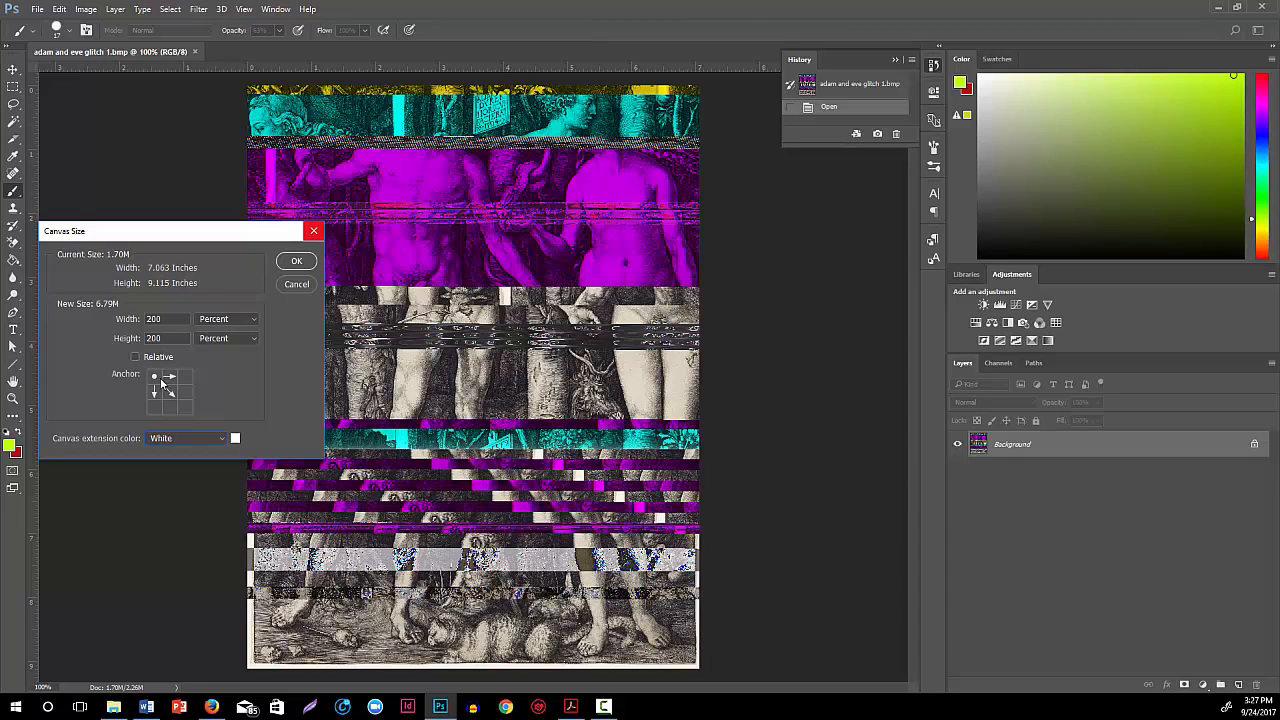
{"action": "left_click", "coordinate": [288, 262]}
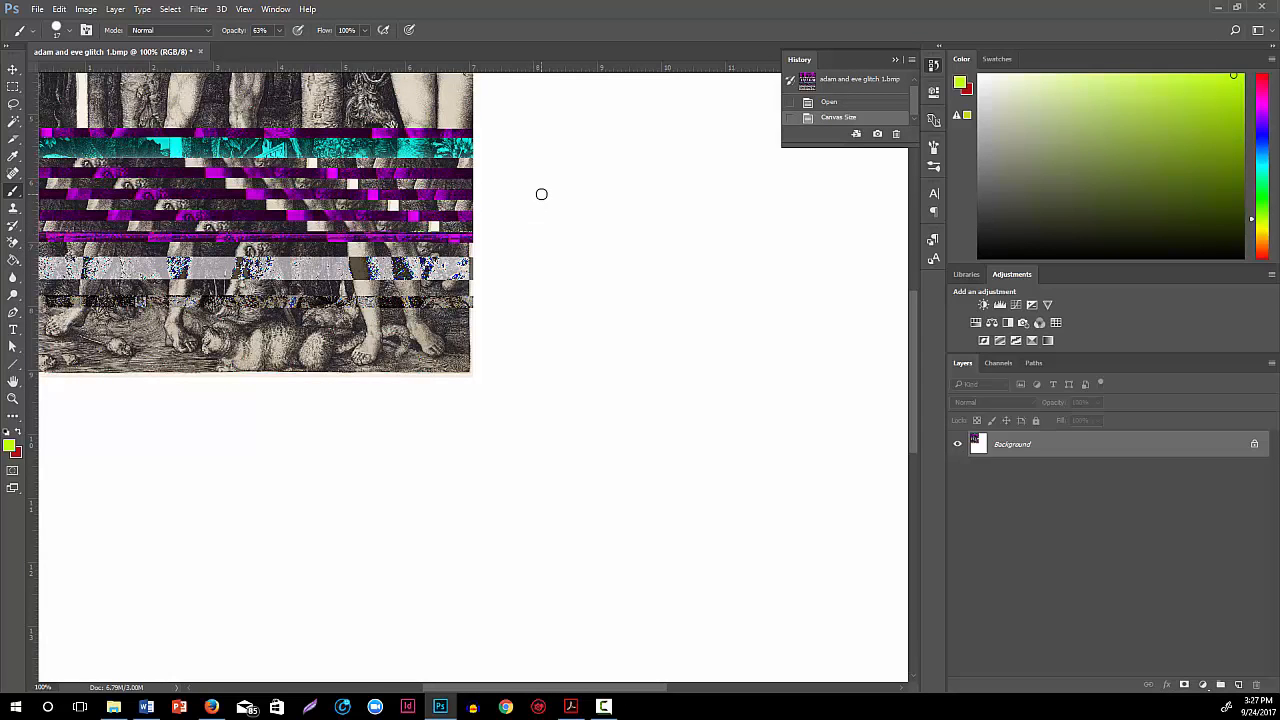
{"action": "key", "text": "ctrl+minus"}
{"action": "key", "text": "ctrl+minus"}
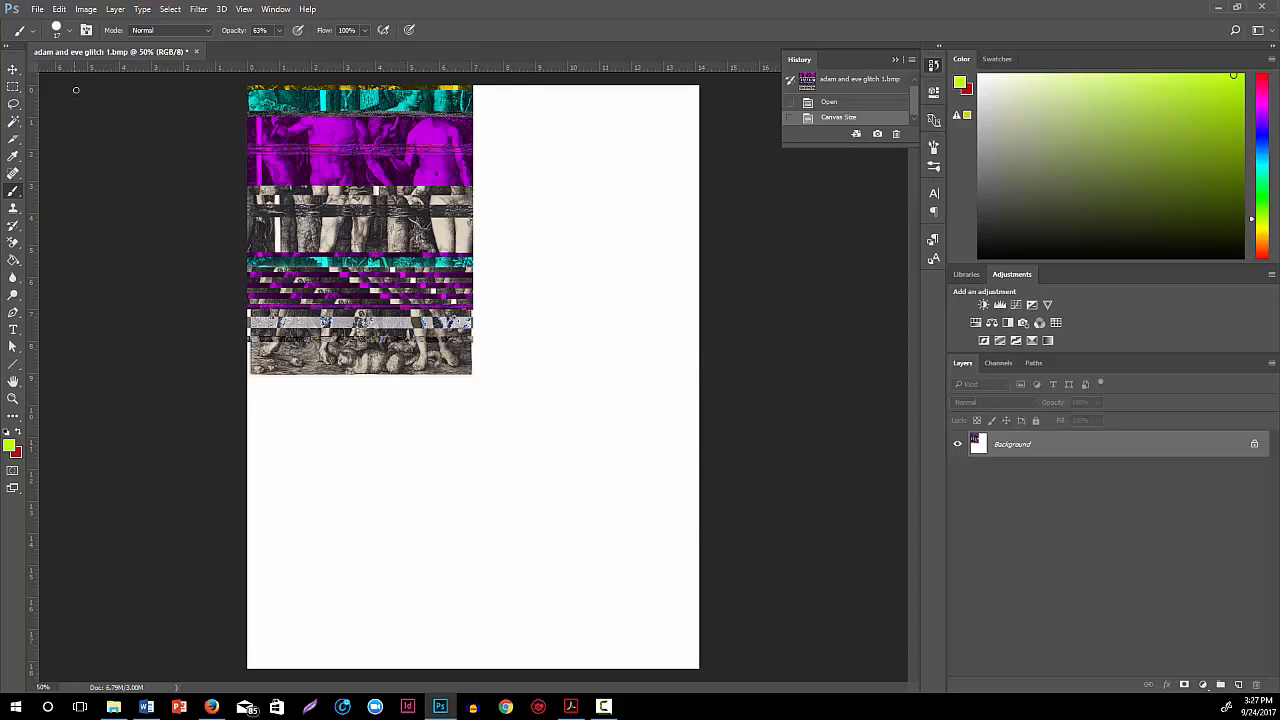
Open adam and eve glitch2.bmp, glitch3.bmp and glitch4.bmp together from the for class demo folder
{"action": "left_click", "coordinate": [36, 10]}
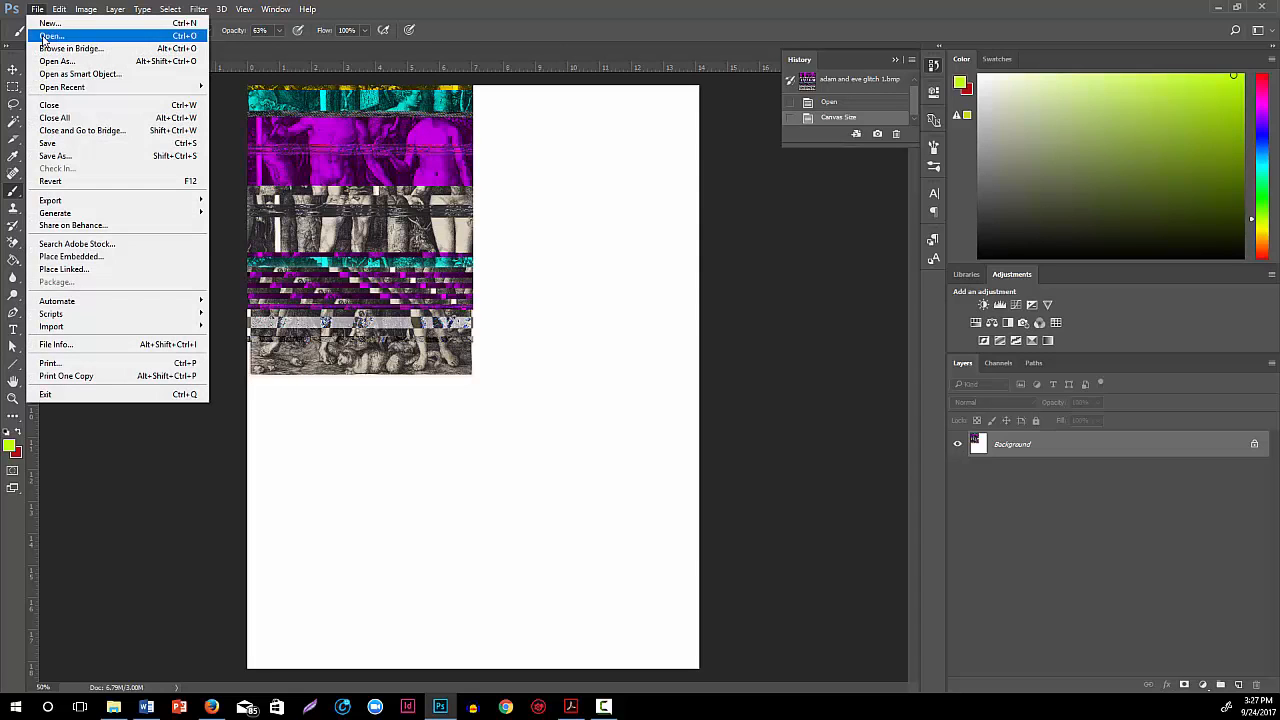
{"action": "left_click", "coordinate": [51, 36]}
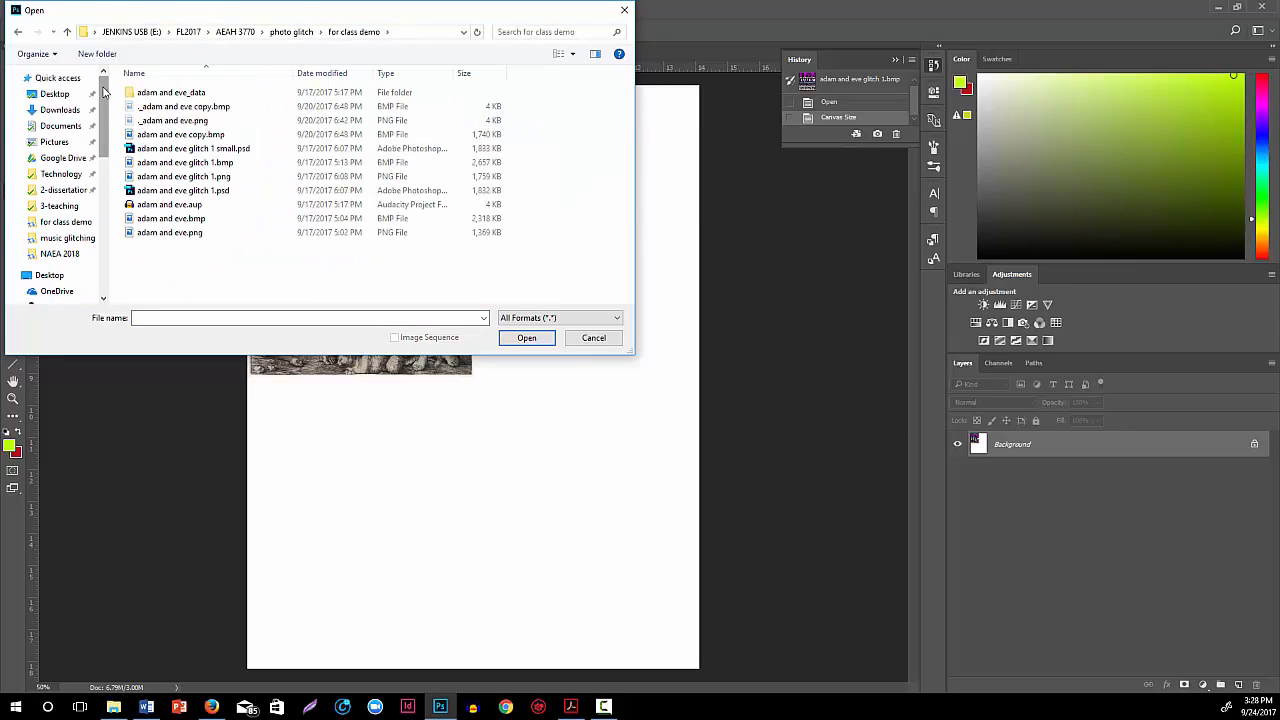
{"action": "left_click", "coordinate": [66, 222]}
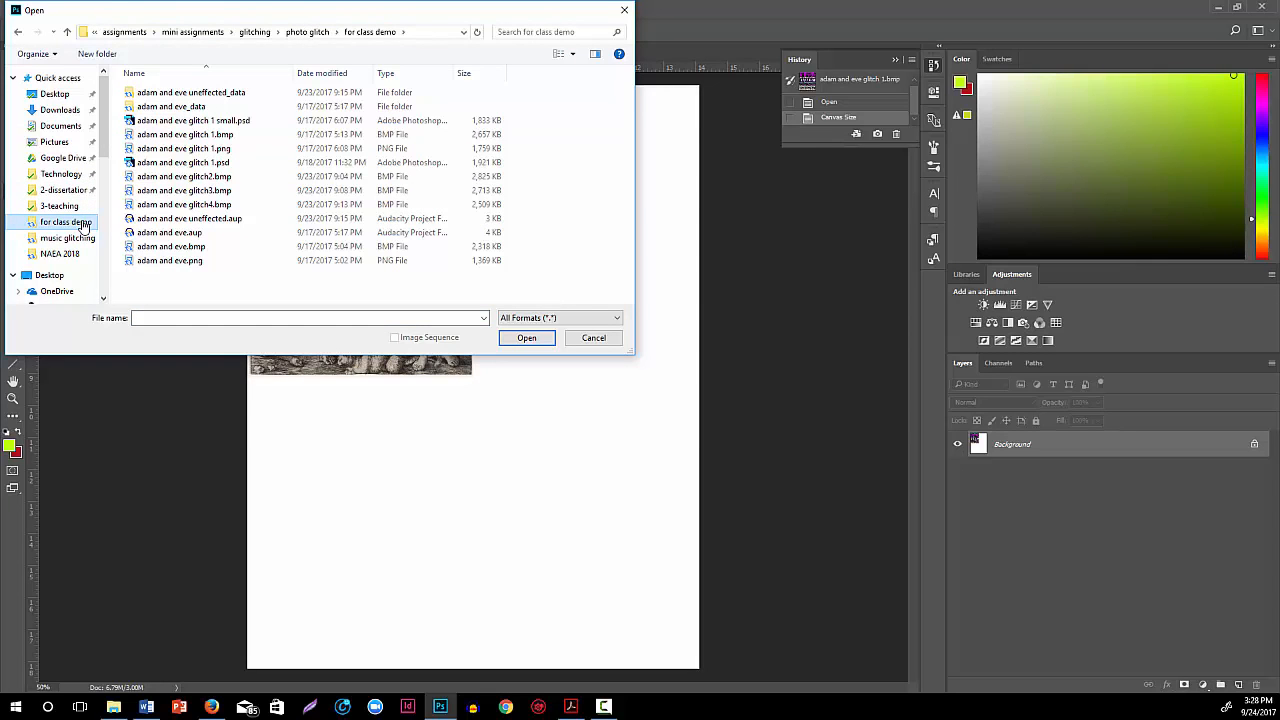
{"action": "left_click", "coordinate": [222, 178]}
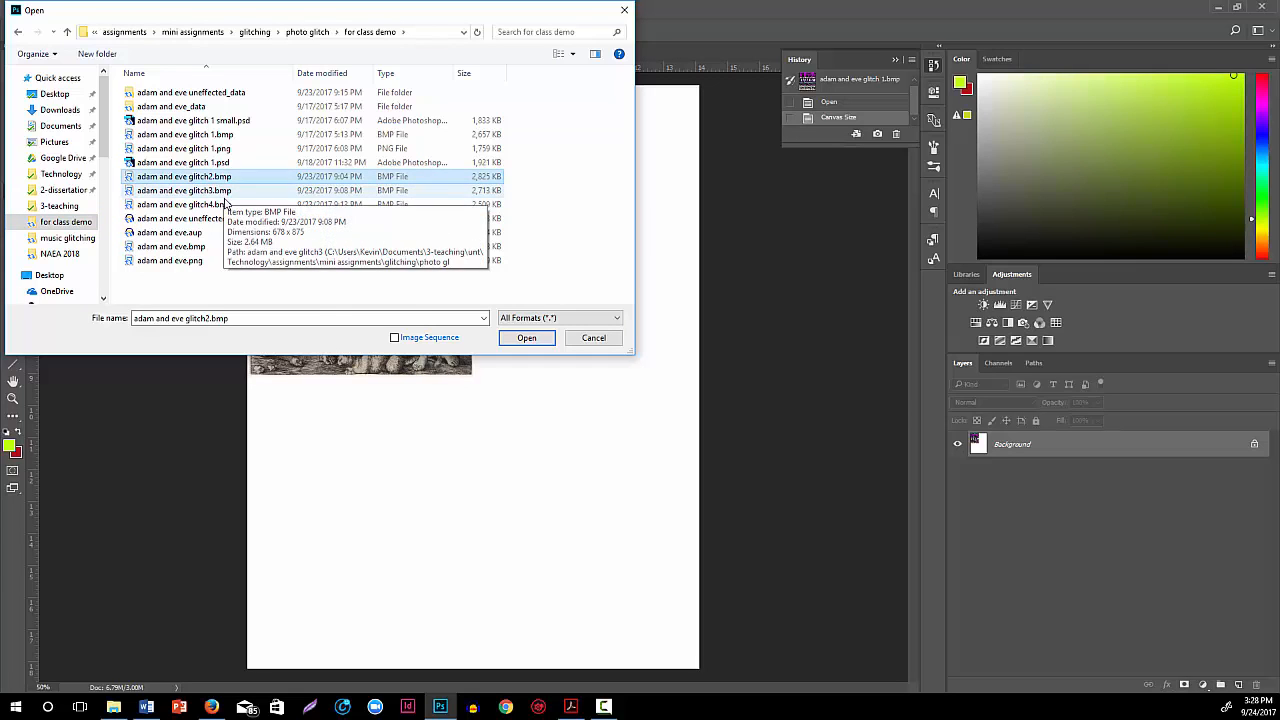
{"action": "left_click", "coordinate": [226, 204], "text": "shift"}
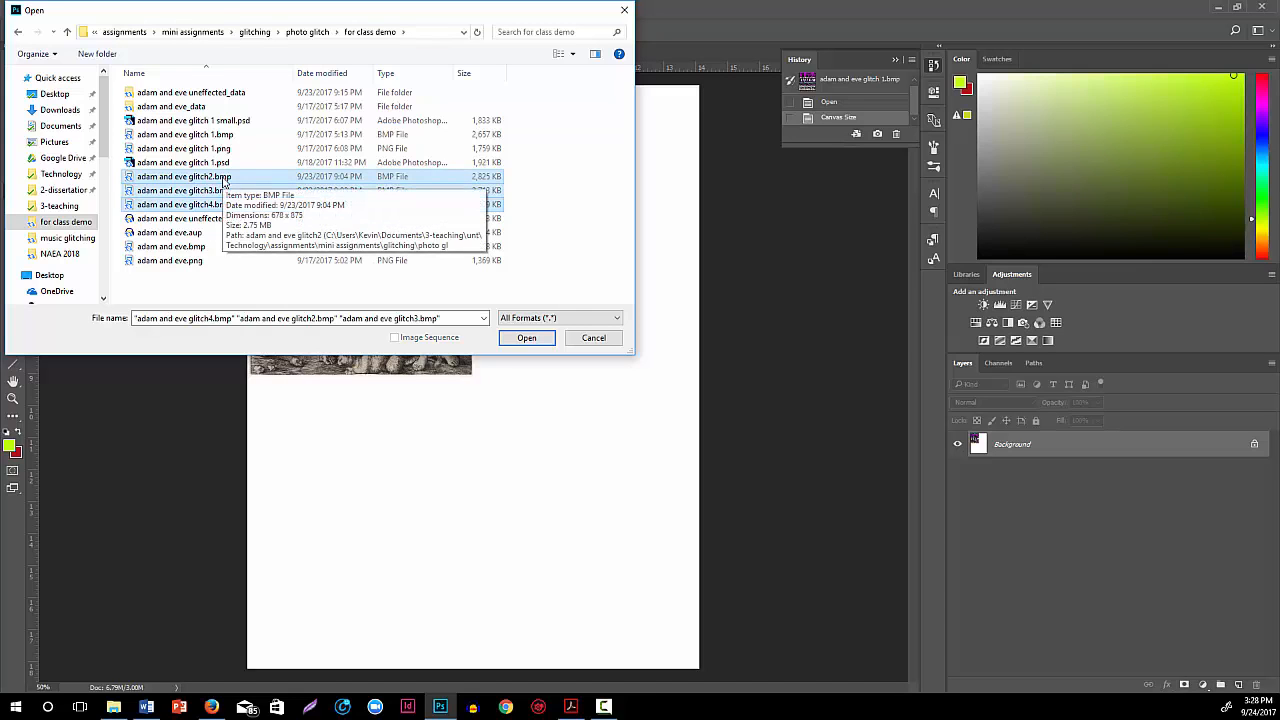
{"action": "left_click", "coordinate": [524, 339]}
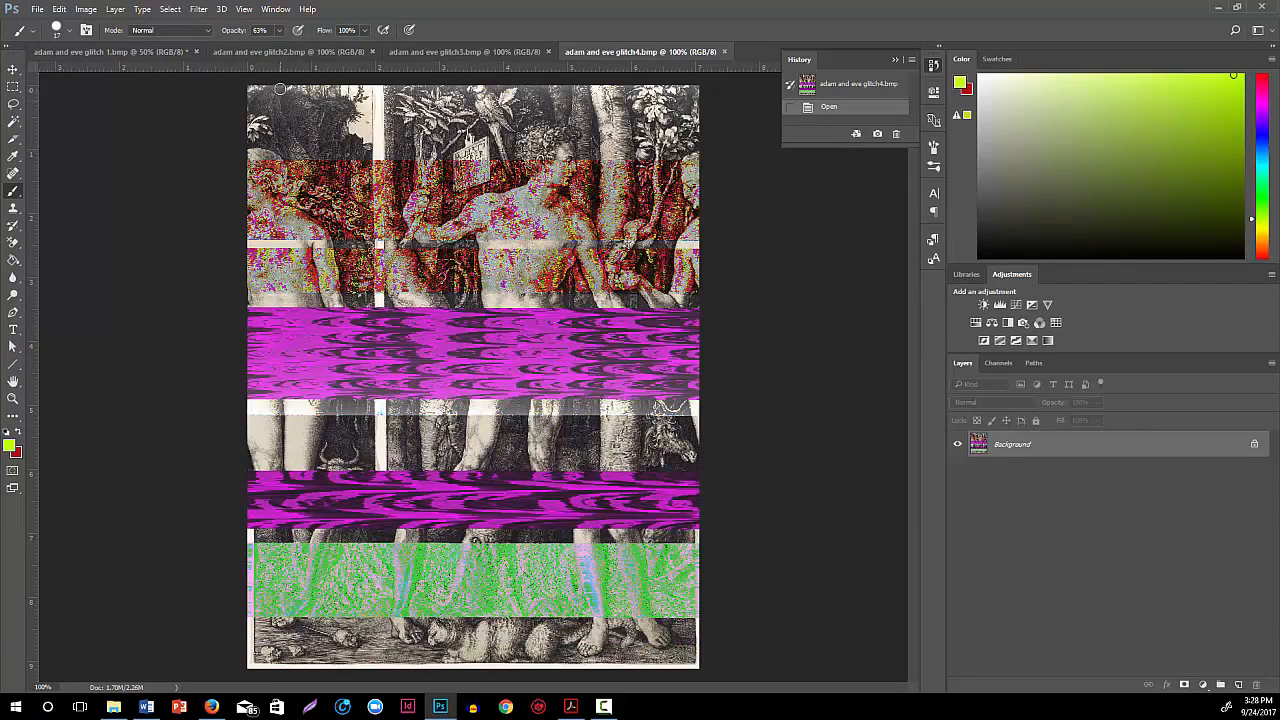
Unlock the background of adam and eve glitch2.bmp and move that image into the upper-right quarter of the adam and eve glitch 1.bmp canvas
{"action": "left_click", "coordinate": [277, 52]}
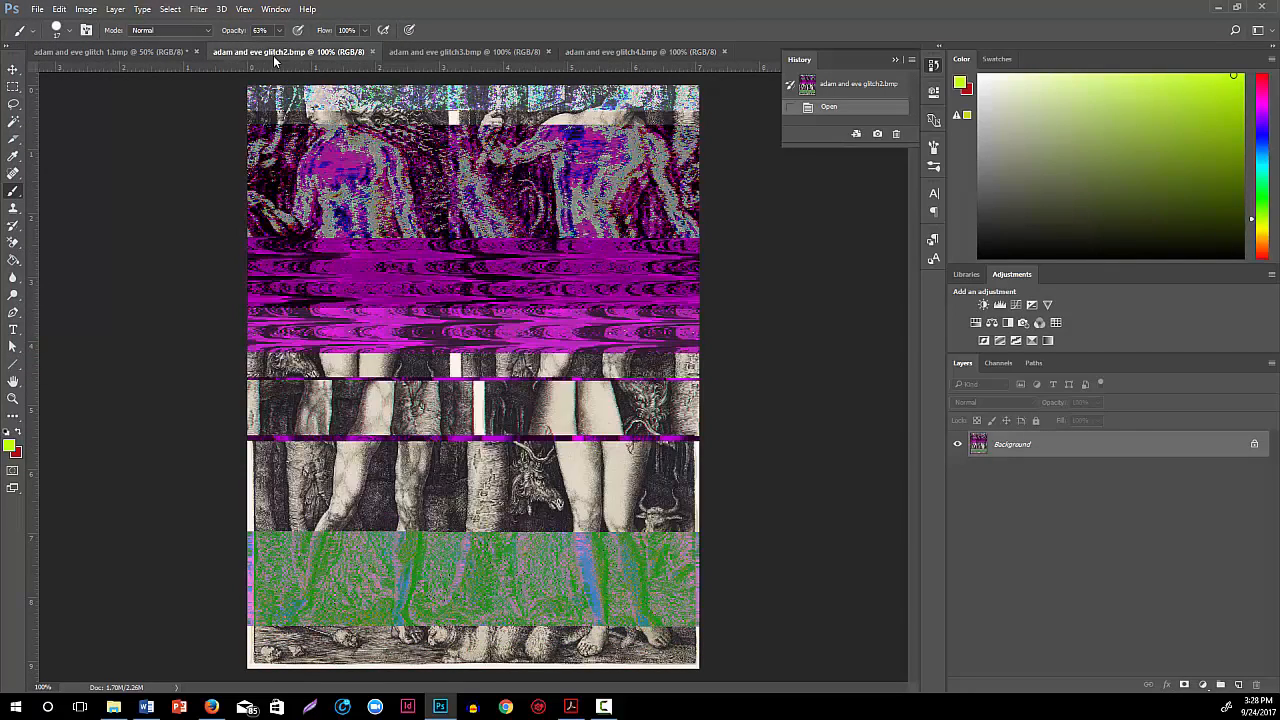
{"action": "left_click", "coordinate": [13, 72]}
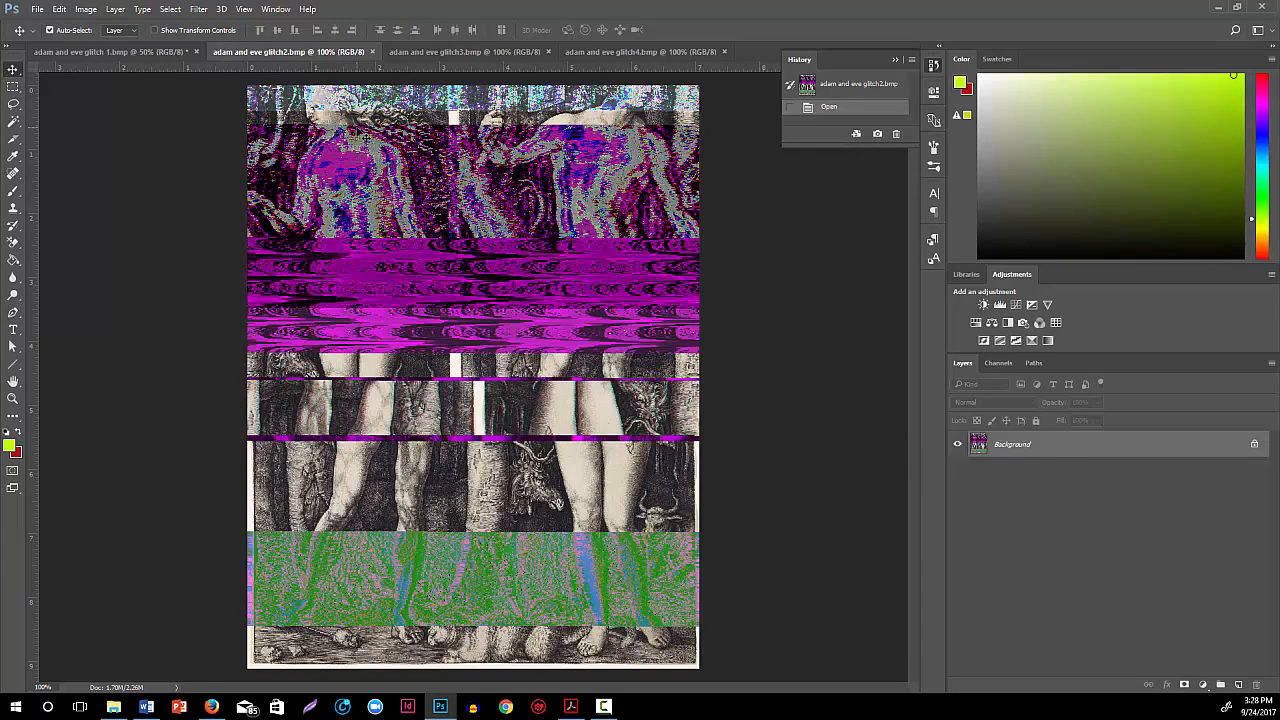
{"action": "left_click", "coordinate": [1255, 446]}
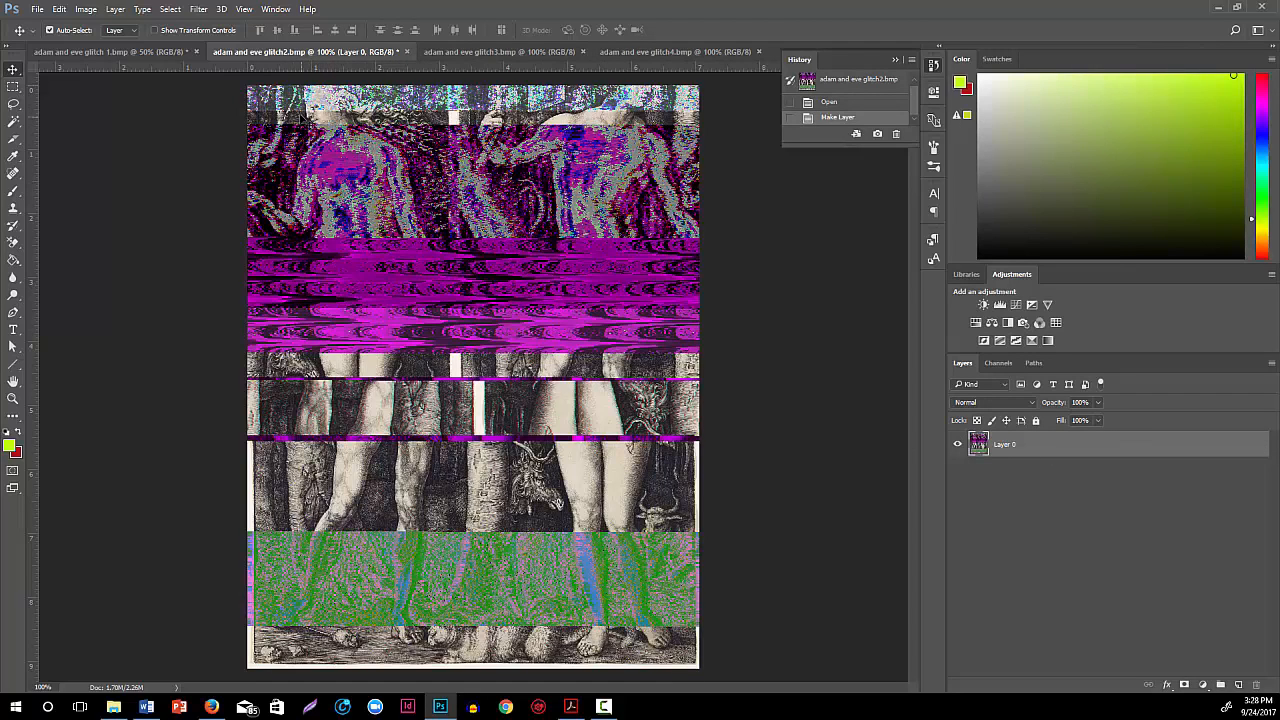
{"action": "left_click_drag", "start_coordinate": [303, 122], "coordinate": [482, 120]}
{"action": "left_click_drag", "start_coordinate": [482, 119], "coordinate": [499, 106]}
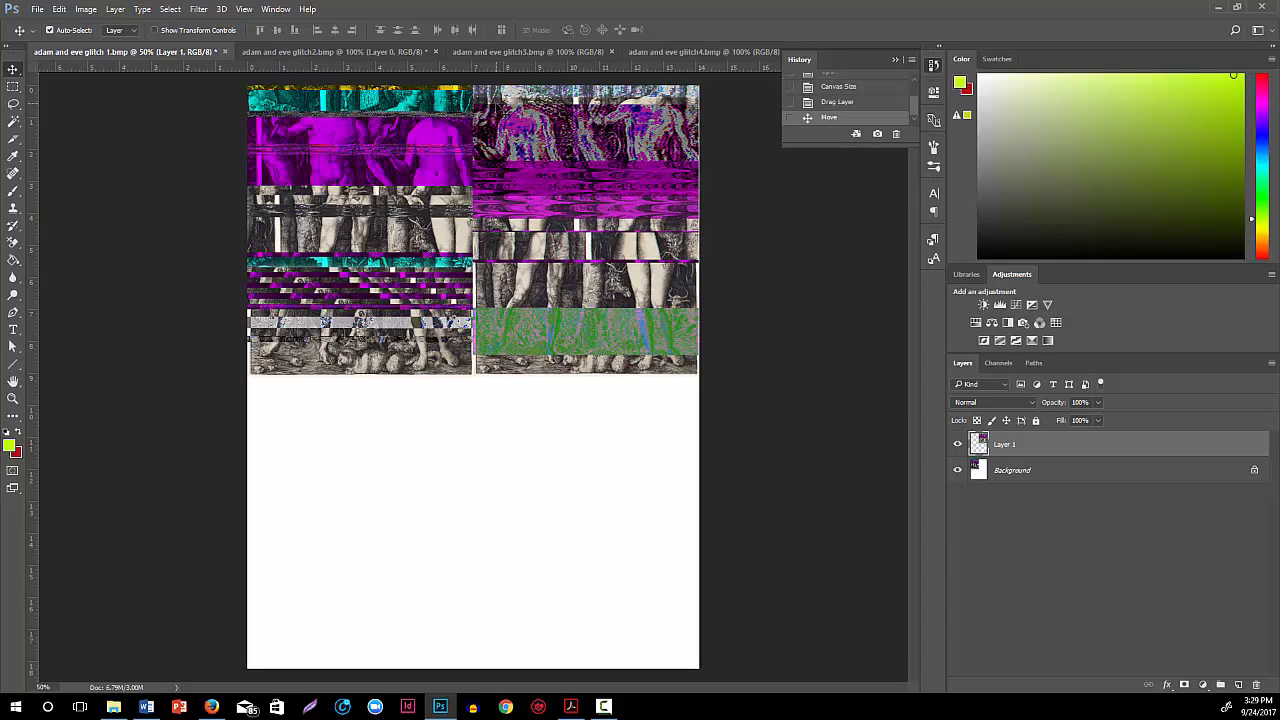
Nudge the glitch2 image slightly right, then unlock adam and eve glitch3.bmp and move it into the lower-left quarter of the glitch 1 canvas
{"action": "key", "text": "Right"}
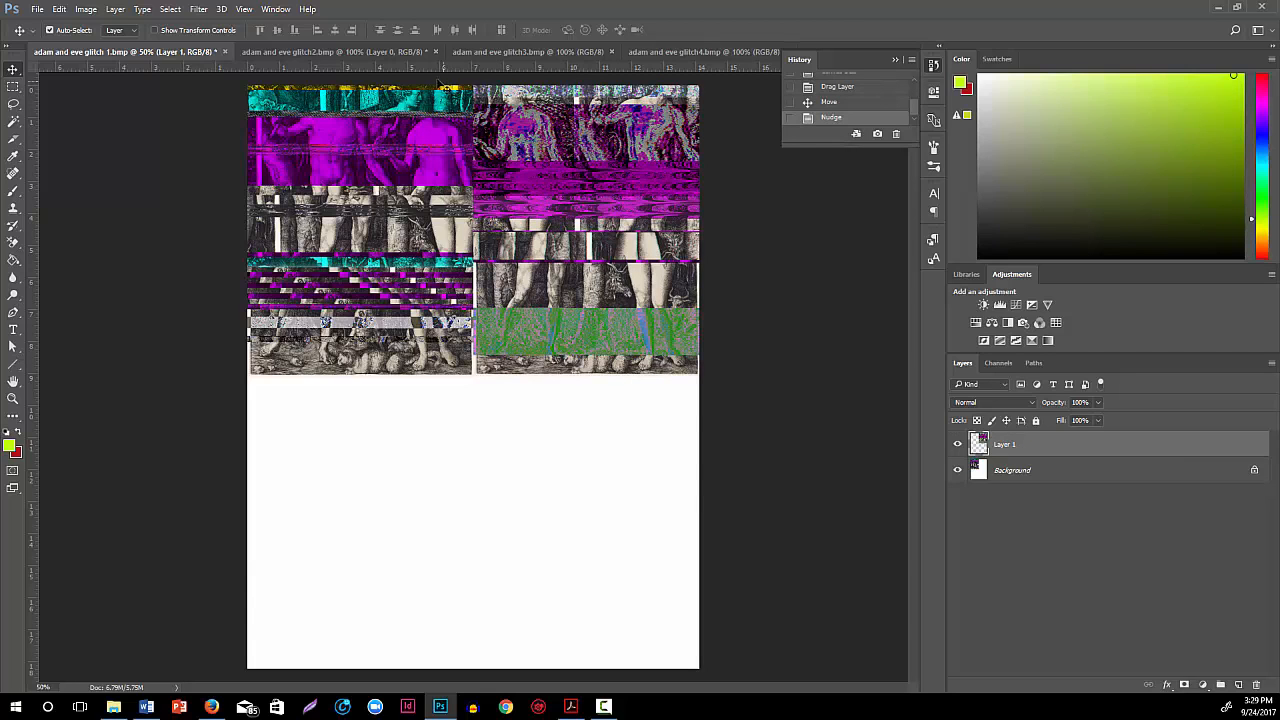
{"action": "left_click", "coordinate": [493, 52]}
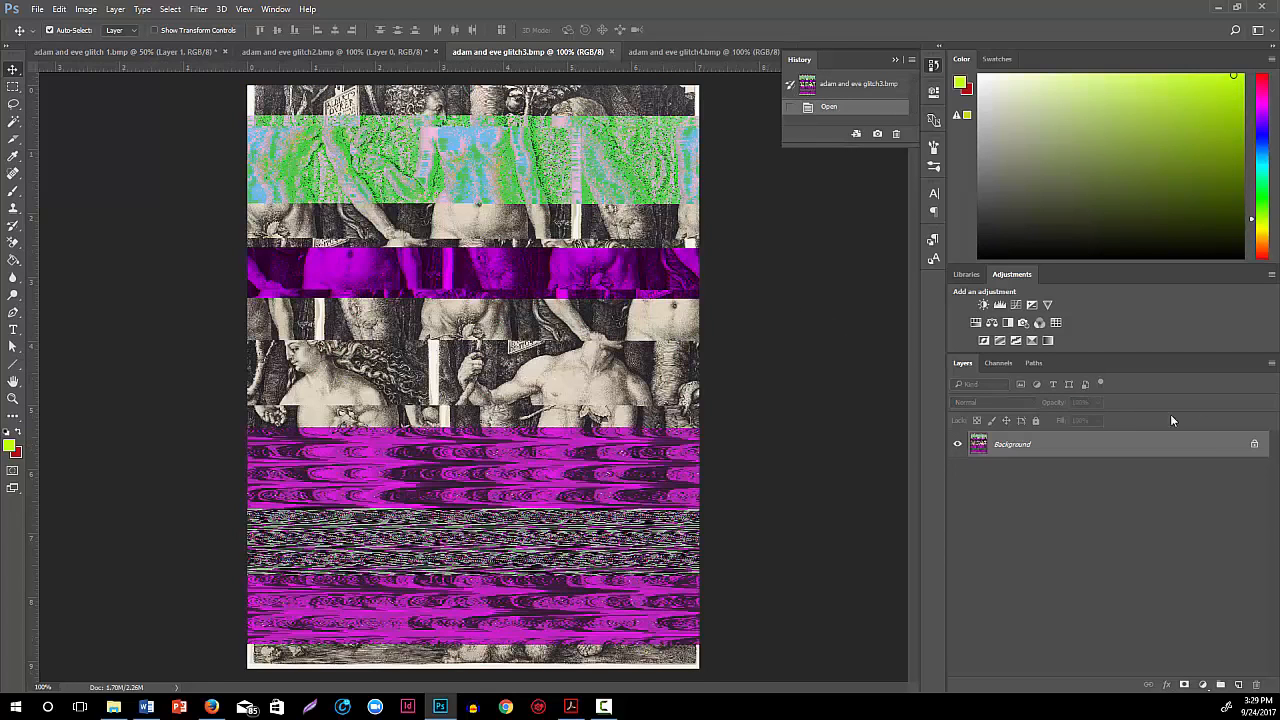
{"action": "left_click", "coordinate": [1254, 443]}
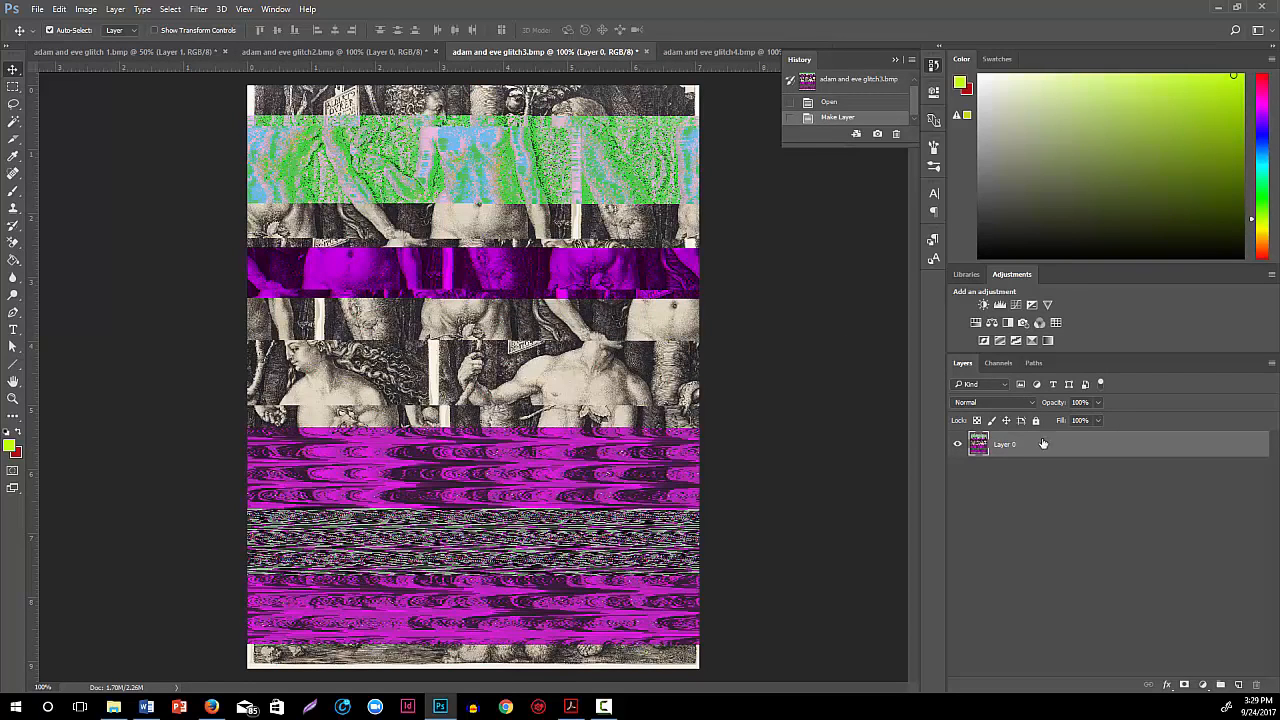
{"action": "left_click_drag", "start_coordinate": [328, 108], "coordinate": [304, 400]}
{"action": "left_click", "coordinate": [232, 393]}
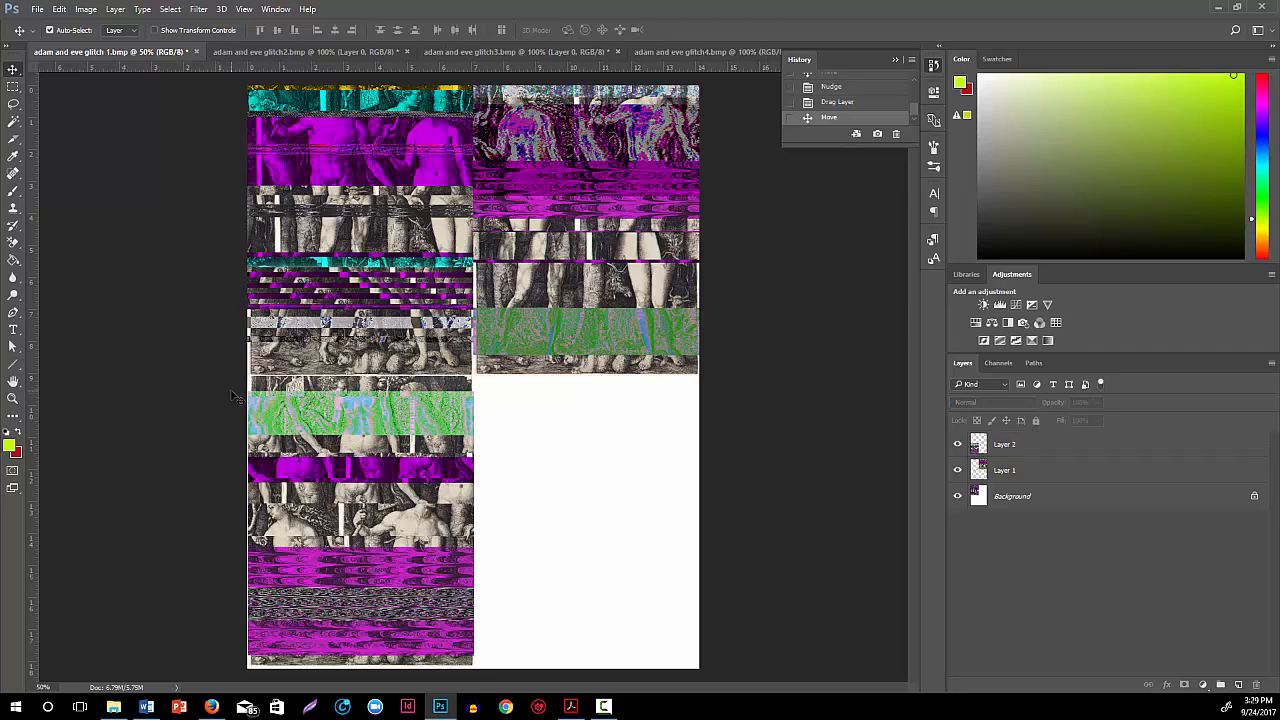
Unlock the background of adam and eve glitch4.bmp and move that image into the lower-right quarter of the glitch 1 canvas
{"action": "left_click", "coordinate": [674, 50]}
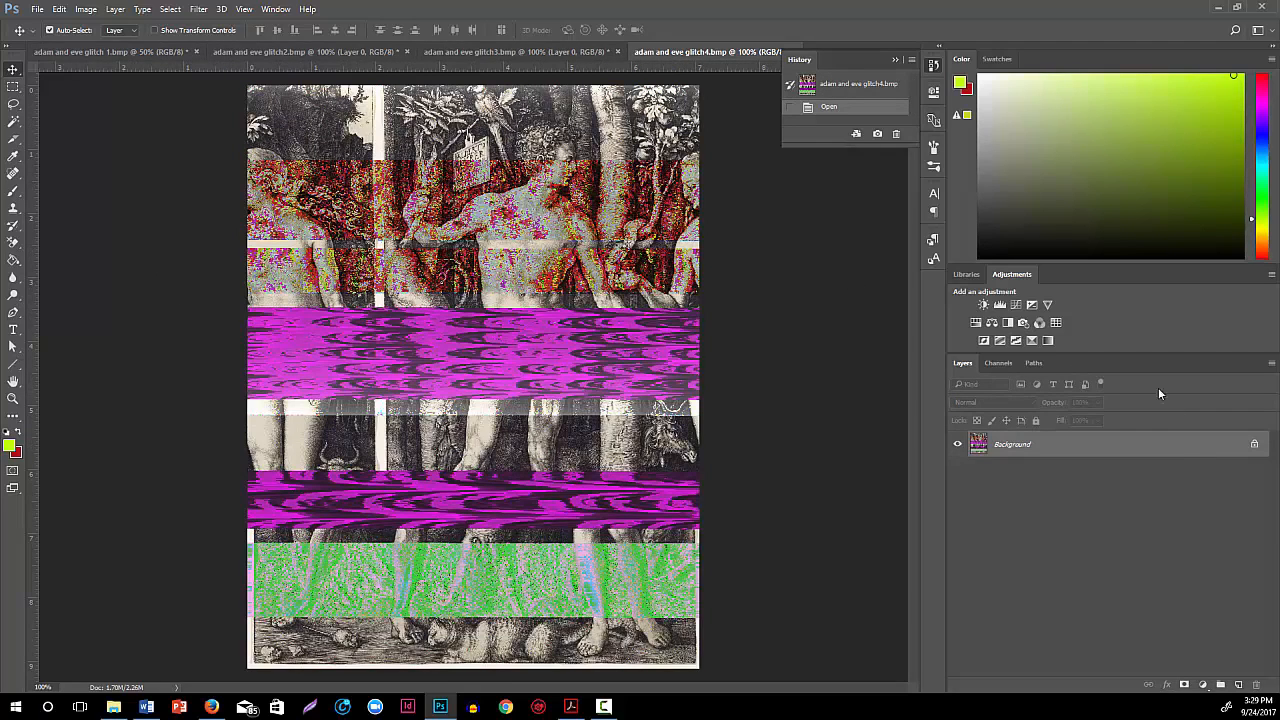
{"action": "left_click", "coordinate": [1252, 445]}
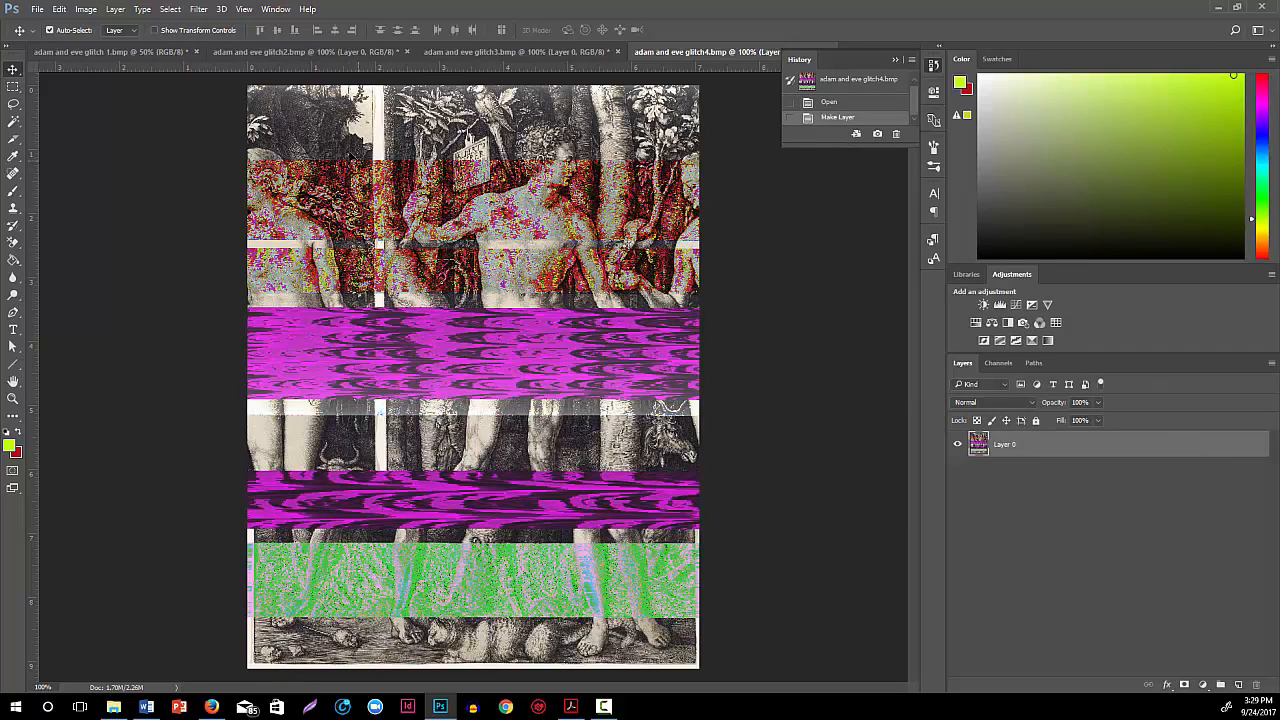
{"action": "left_click_drag", "start_coordinate": [337, 137], "coordinate": [521, 401]}
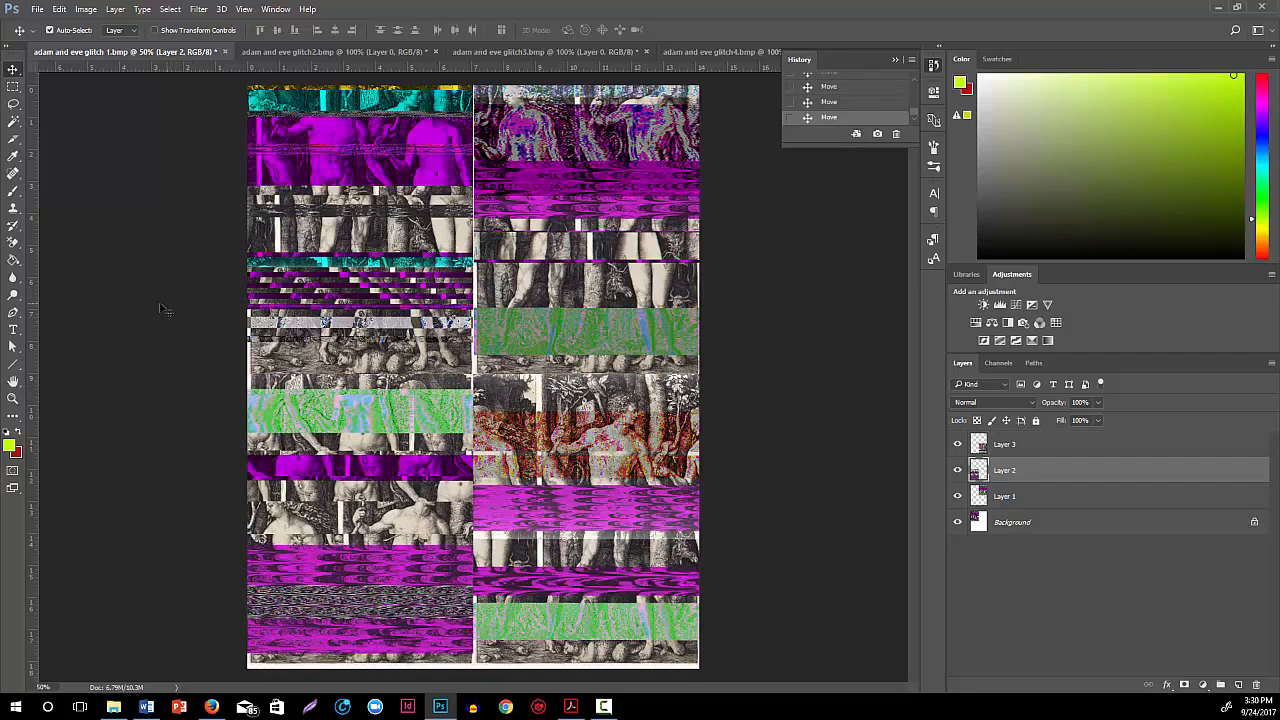
Try trimming only the bottom and right edges of the canvas, based on the bottom right pixel color
{"action": "left_click", "coordinate": [86, 10]}
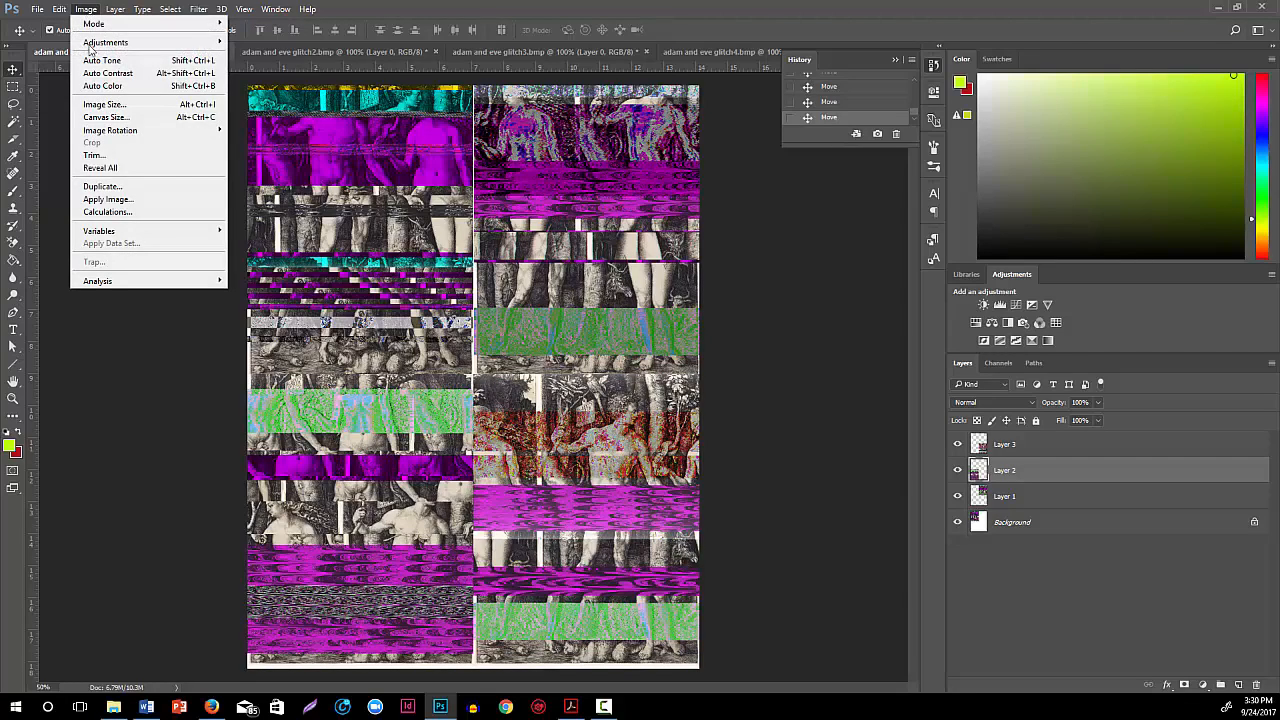
{"action": "left_click", "coordinate": [106, 157]}
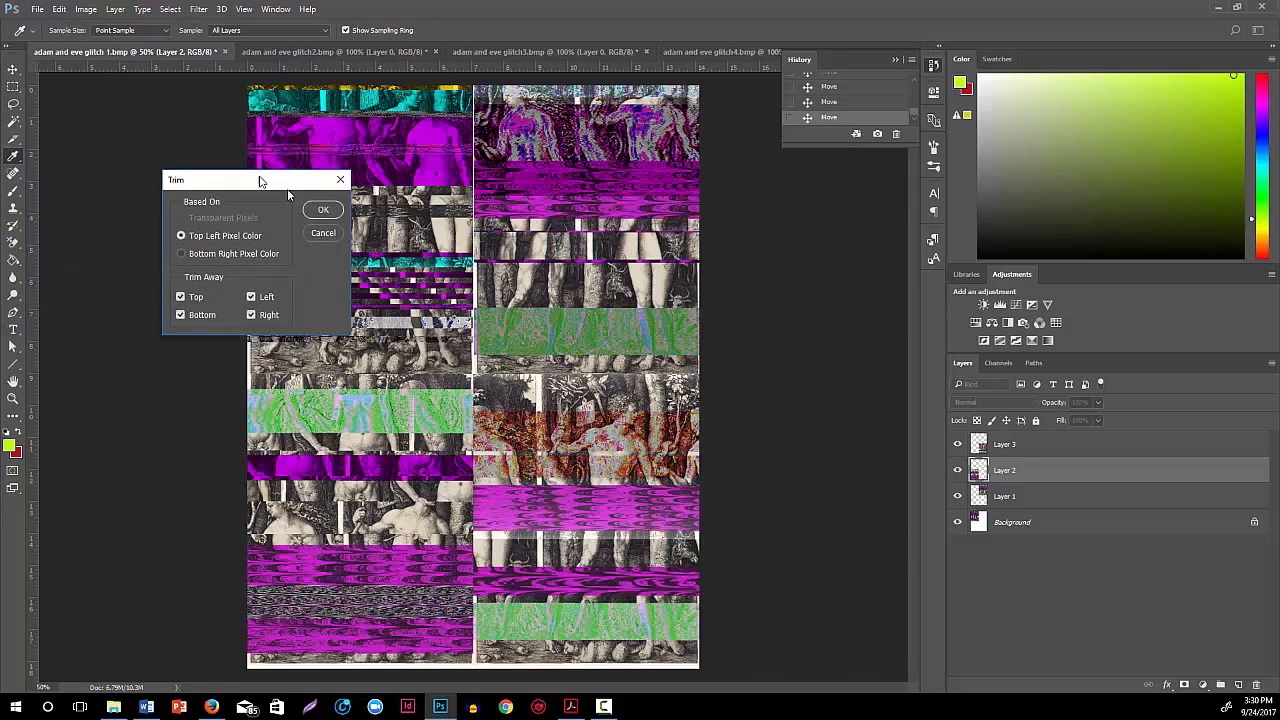
{"action": "left_click_drag", "start_coordinate": [259, 184], "coordinate": [173, 235]}
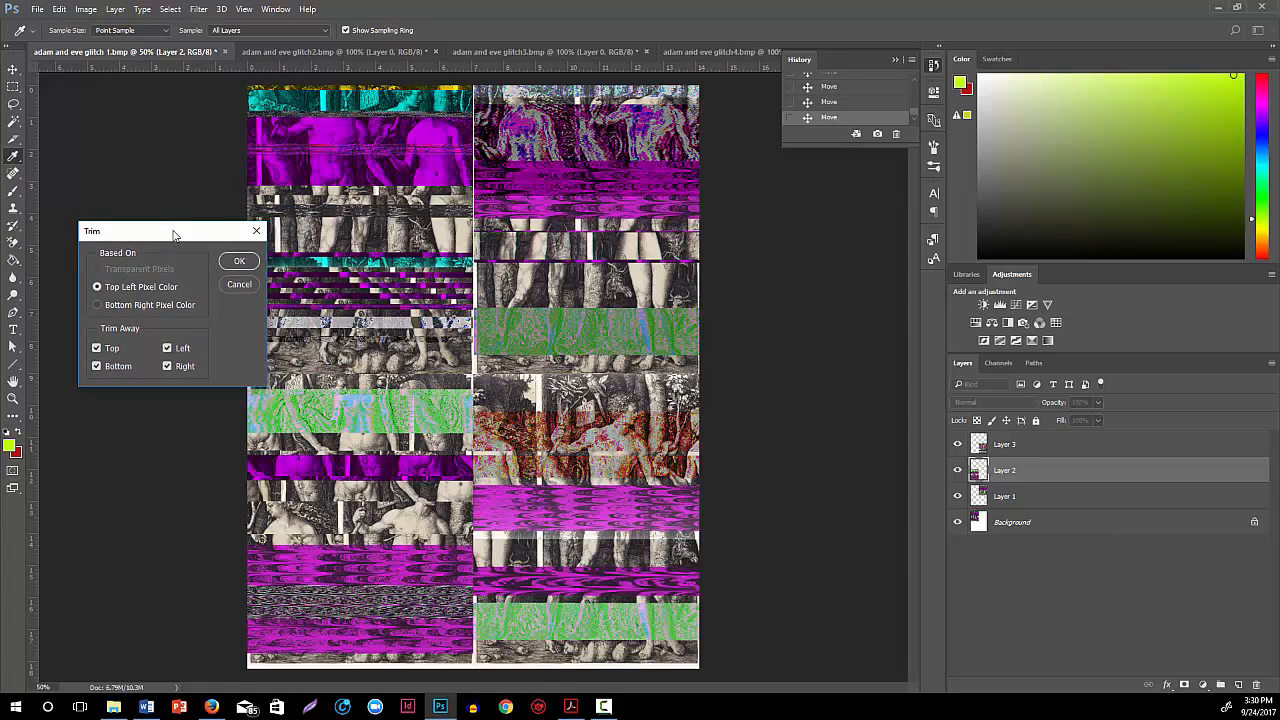
{"action": "left_click", "coordinate": [97, 348]}
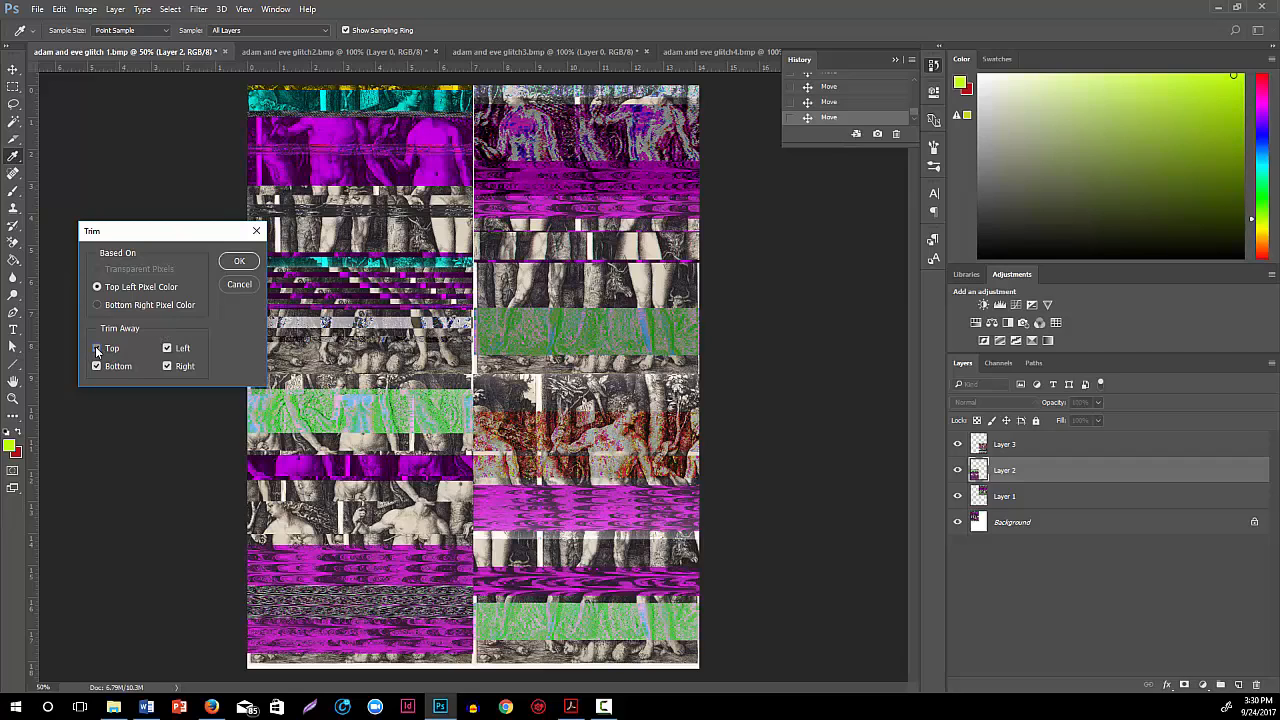
{"action": "left_click", "coordinate": [169, 349]}
{"action": "left_click", "coordinate": [97, 306]}
{"action": "left_click", "coordinate": [250, 265]}
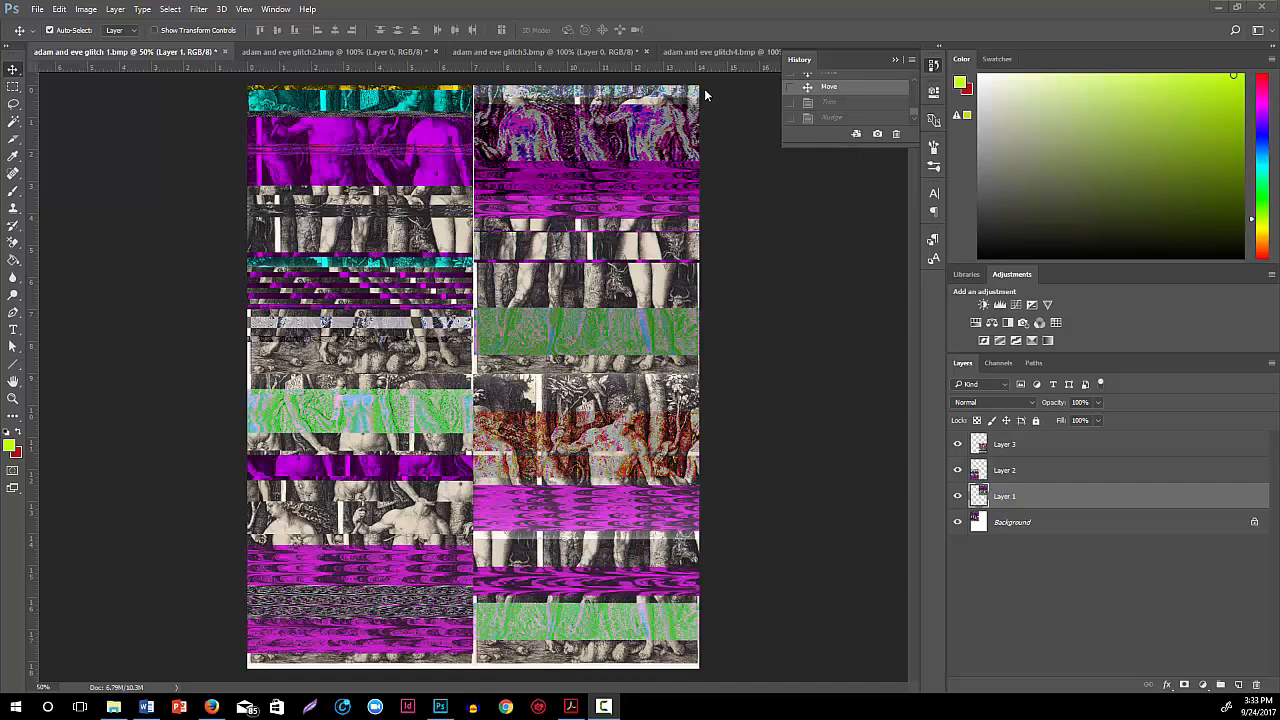
Enlarge the canvas to 200 percent in width and height, with the existing artwork anchored at the upper-left corner
{"action": "left_click", "coordinate": [895, 59]}
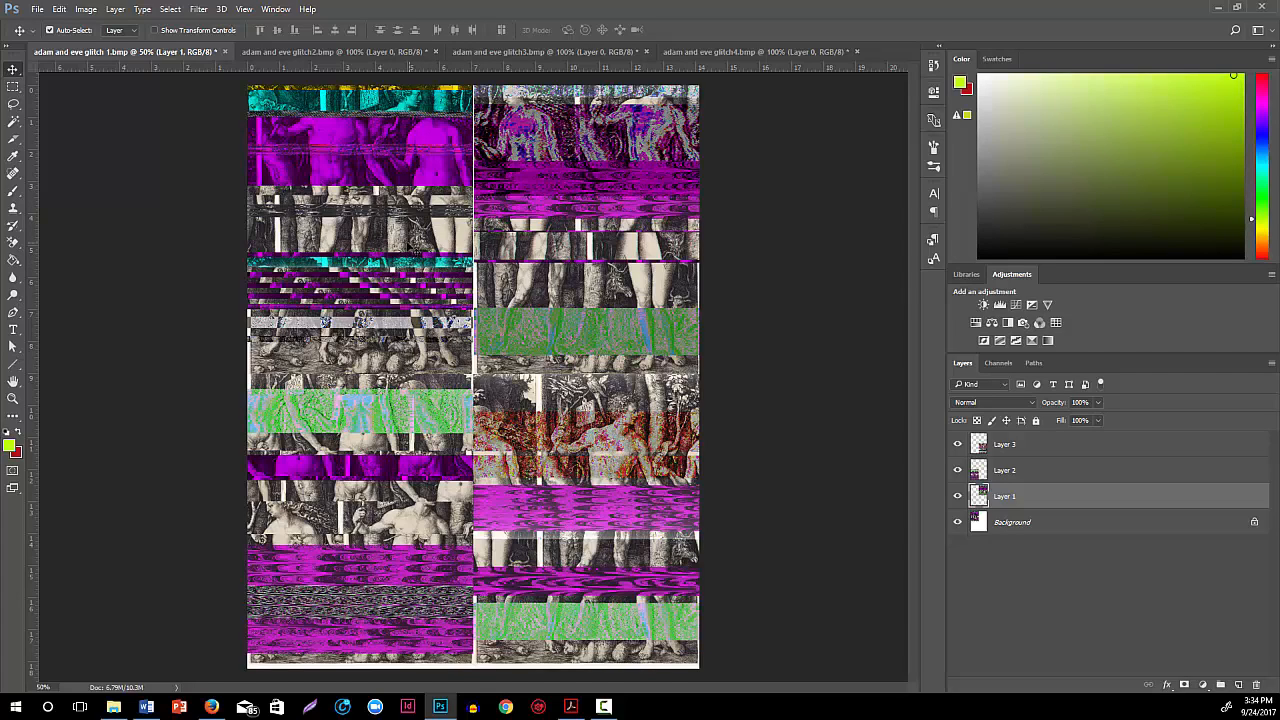
{"action": "left_click", "coordinate": [86, 10]}
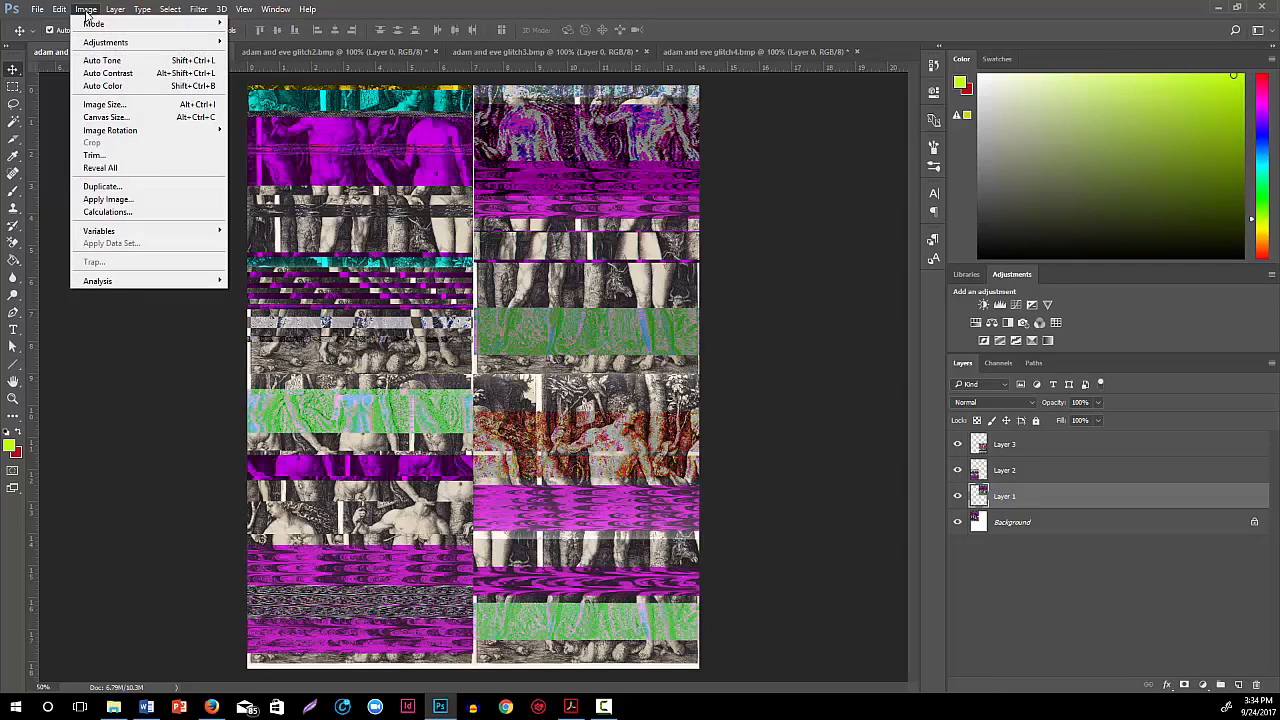
{"action": "left_click", "coordinate": [117, 117]}
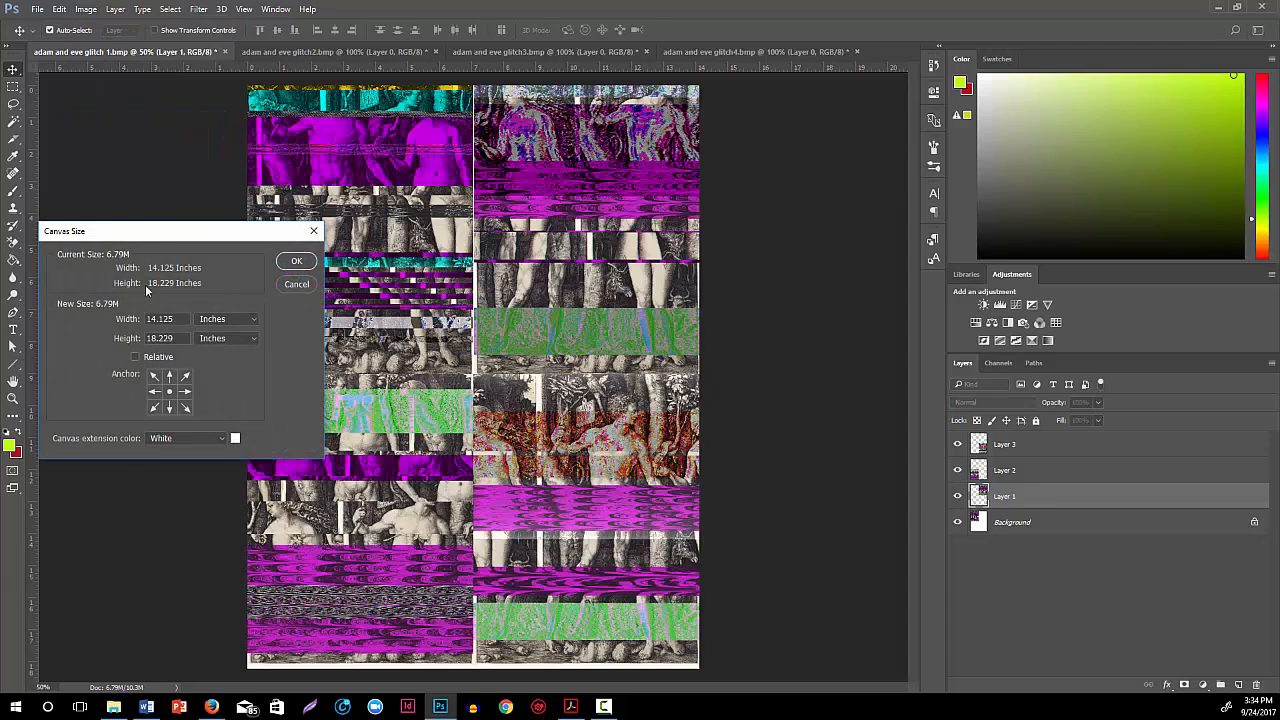
{"action": "left_click", "coordinate": [208, 318]}
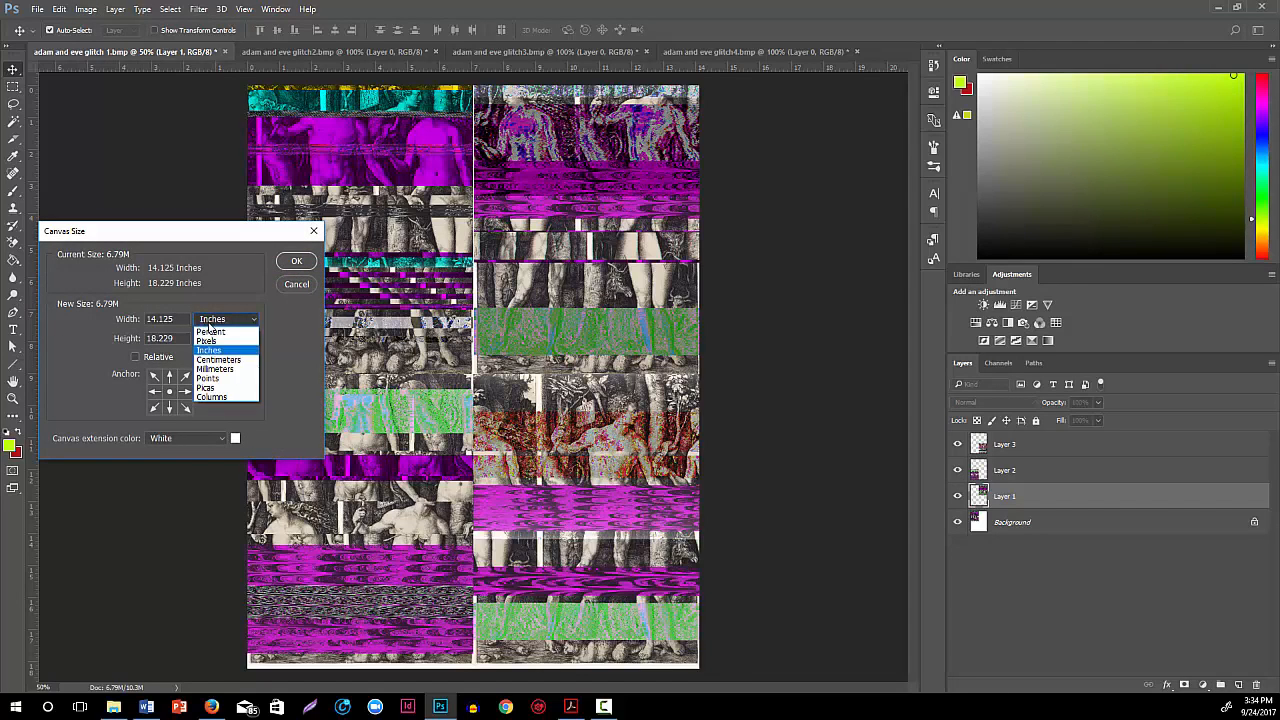
{"action": "left_click", "coordinate": [207, 329]}
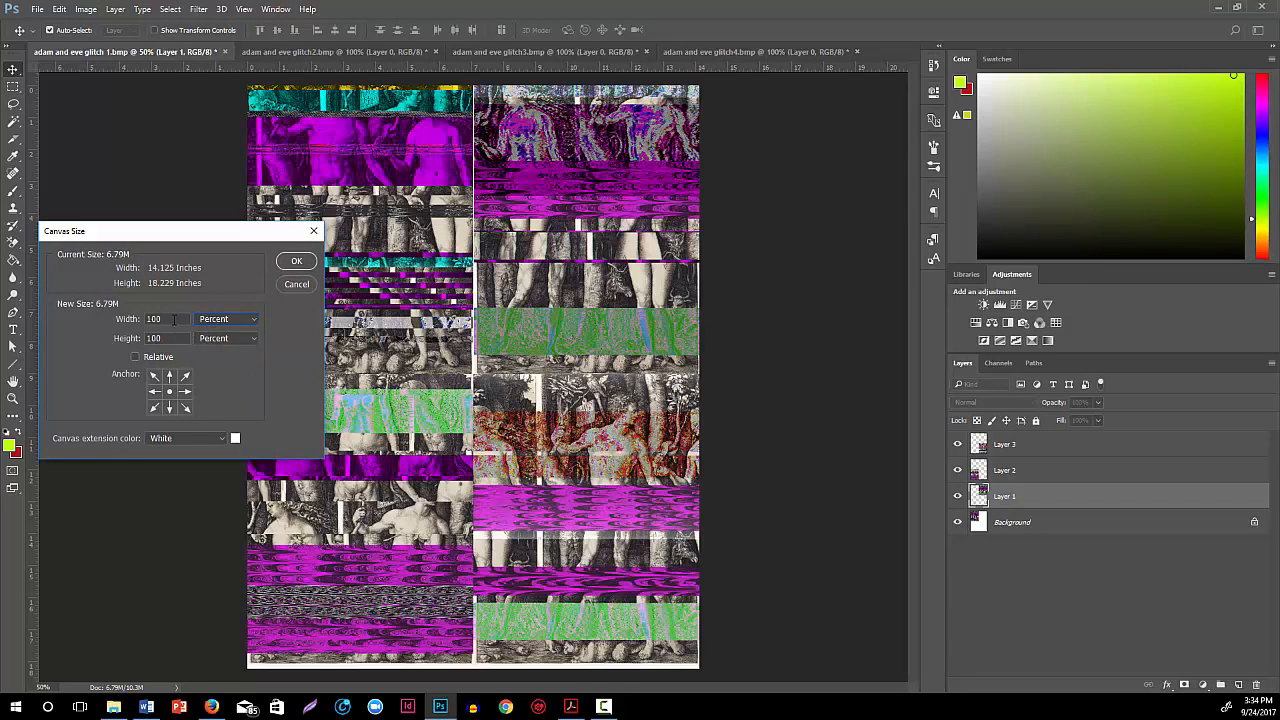
{"action": "double_click", "coordinate": [174, 318]}
{"action": "type", "text": "200"}
{"action": "double_click", "coordinate": [172, 338]}
{"action": "type", "text": "200"}
{"action": "left_click", "coordinate": [154, 377]}
{"action": "left_click", "coordinate": [297, 262]}
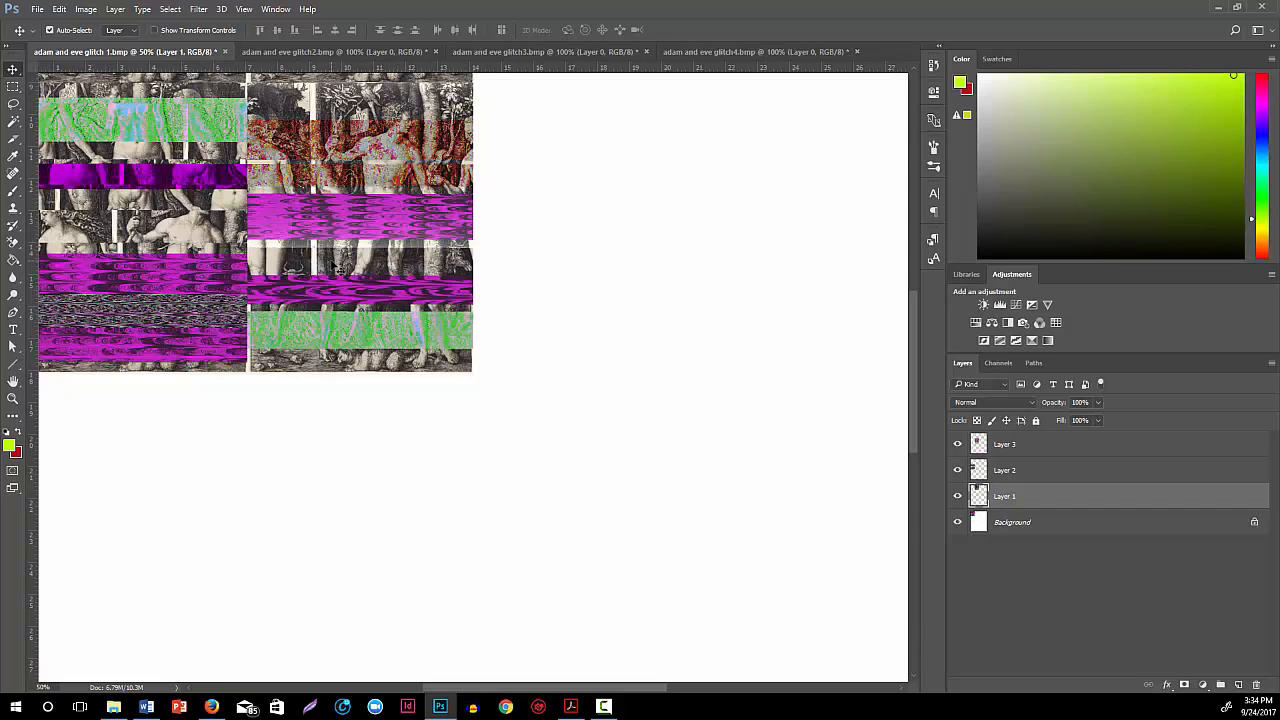
Duplicate the Layer 1 image and place the copy in the first column, directly below the two-by-two grid
{"action": "left_click_drag", "start_coordinate": [336, 268], "coordinate": [336, 269]}
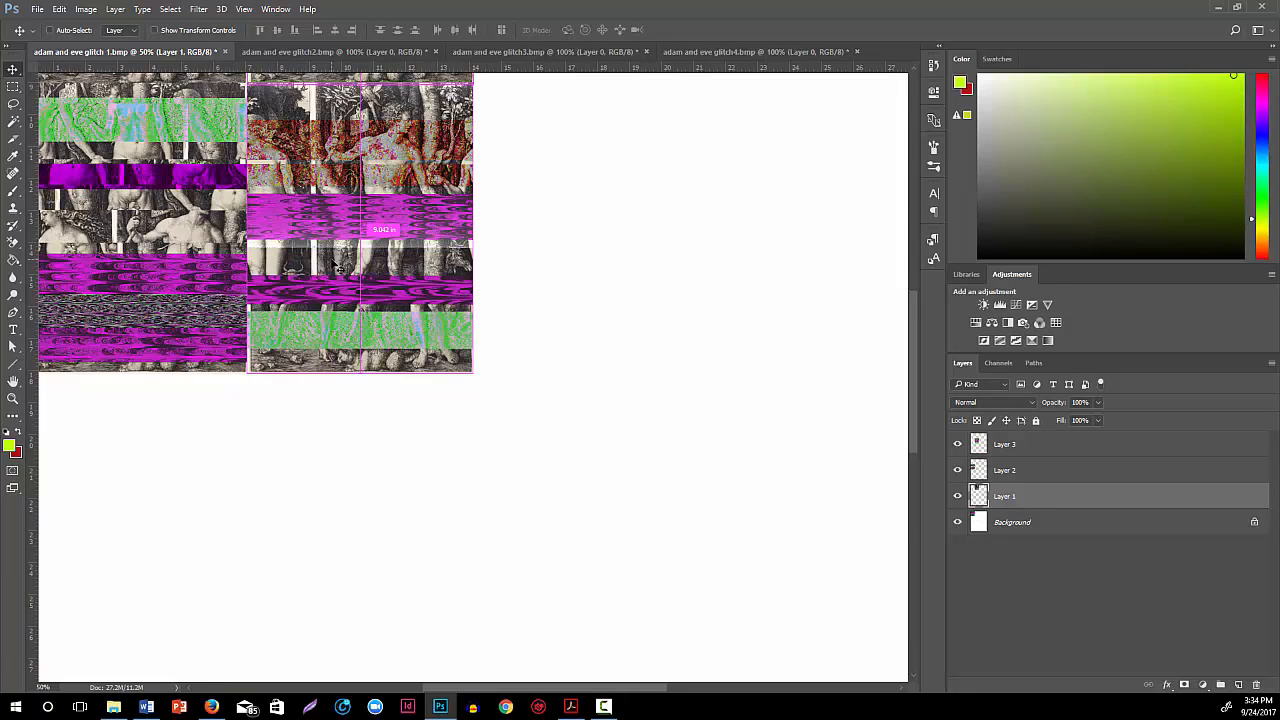
{"action": "key", "text": "ctrl+minus"}
{"action": "key", "text": "ctrl+minus"}
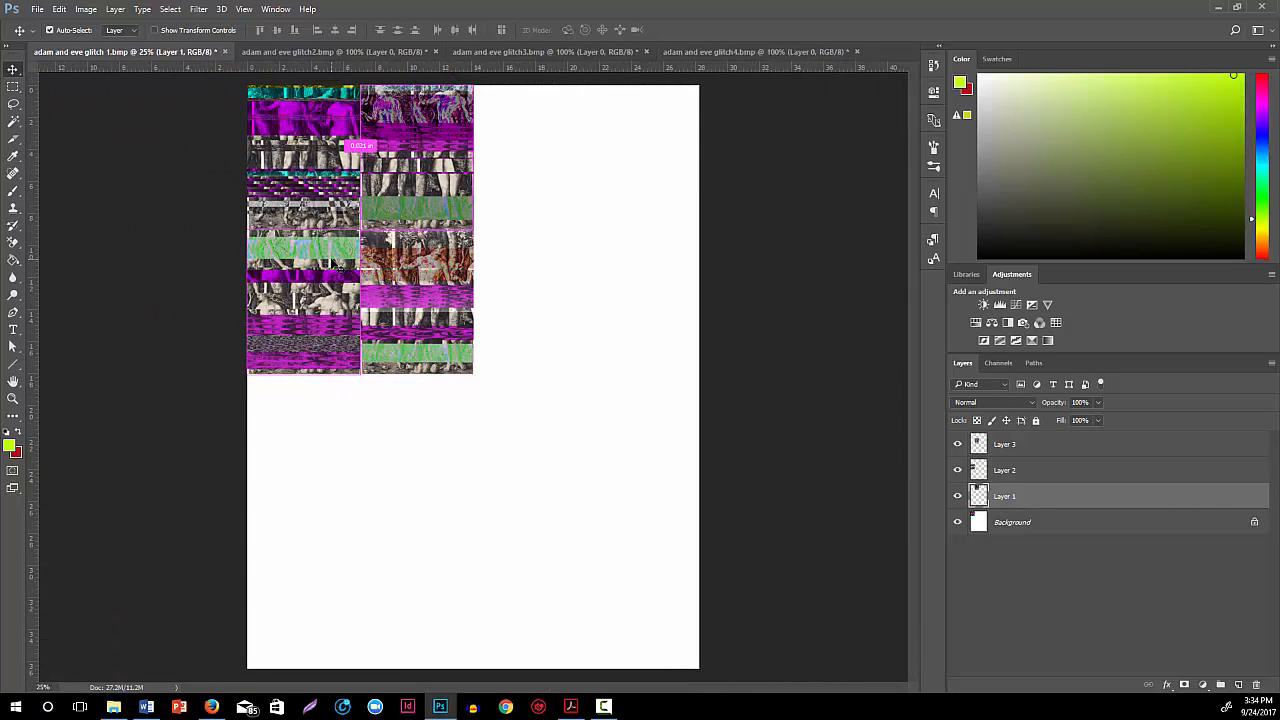
{"action": "left_click_drag", "start_coordinate": [338, 266], "coordinate": [338, 266]}
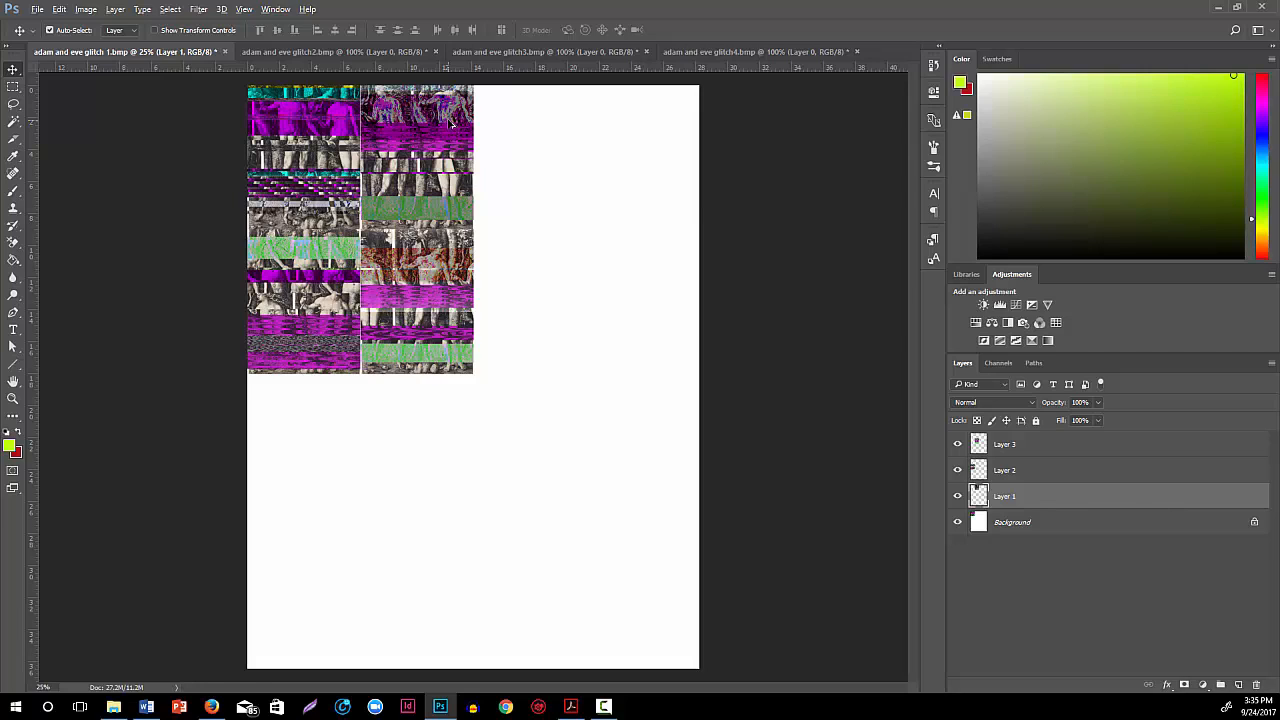
{"action": "left_click_drag", "start_coordinate": [452, 123], "coordinate": [357, 386]}
{"action": "key", "text": "ctrl+j"}
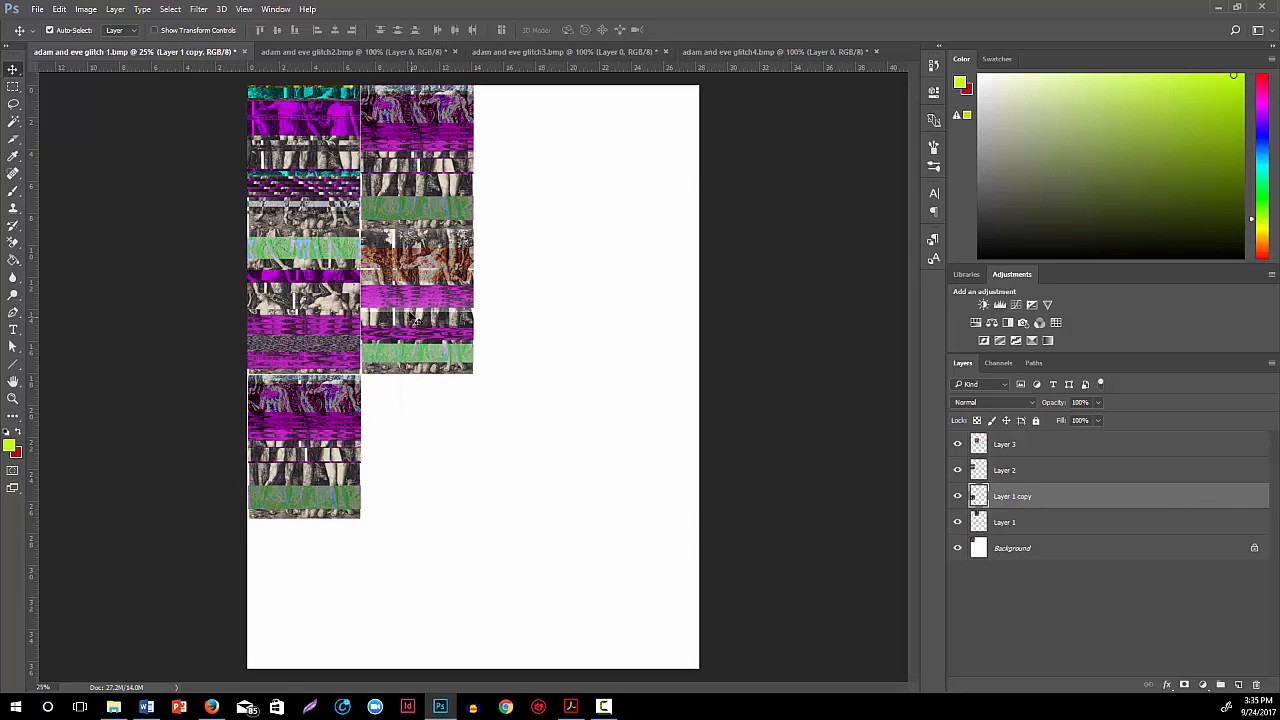
Unlock the background, duplicate it, and align the copied first image in the third column's second row, beside the Layer 3 image
{"action": "left_click", "coordinate": [1042, 448]}
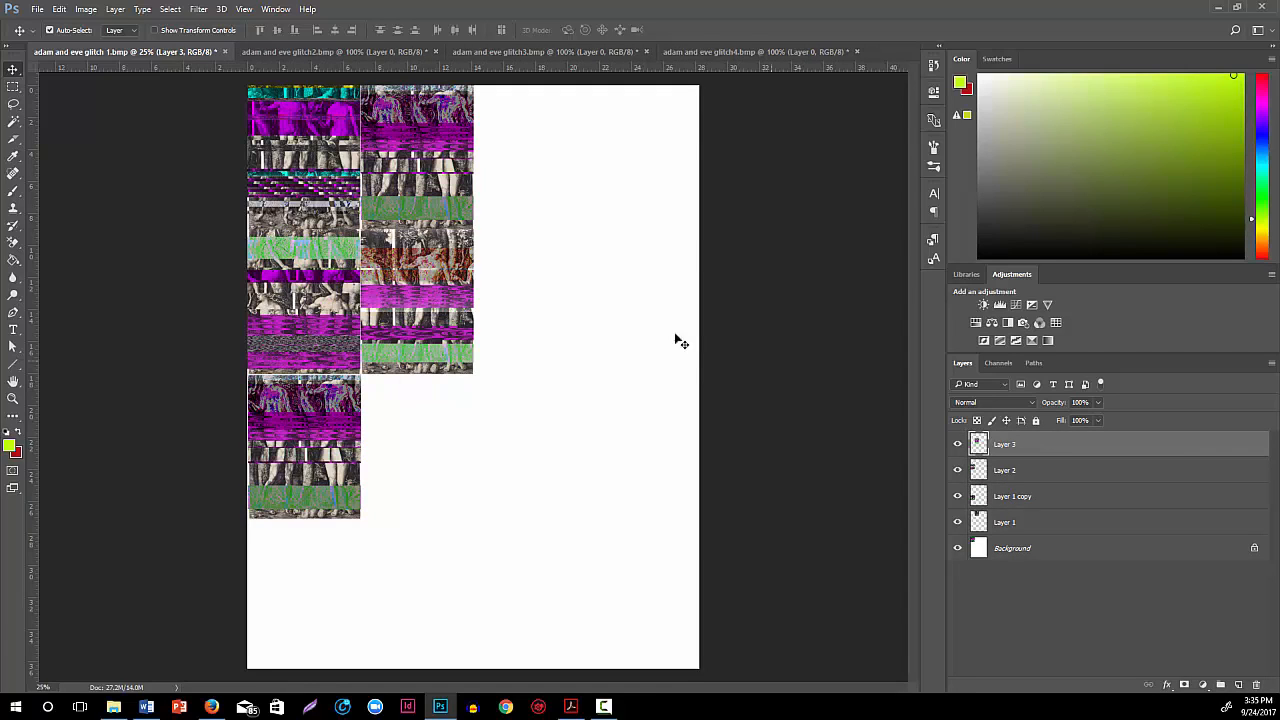
{"action": "left_click", "coordinate": [1254, 548]}
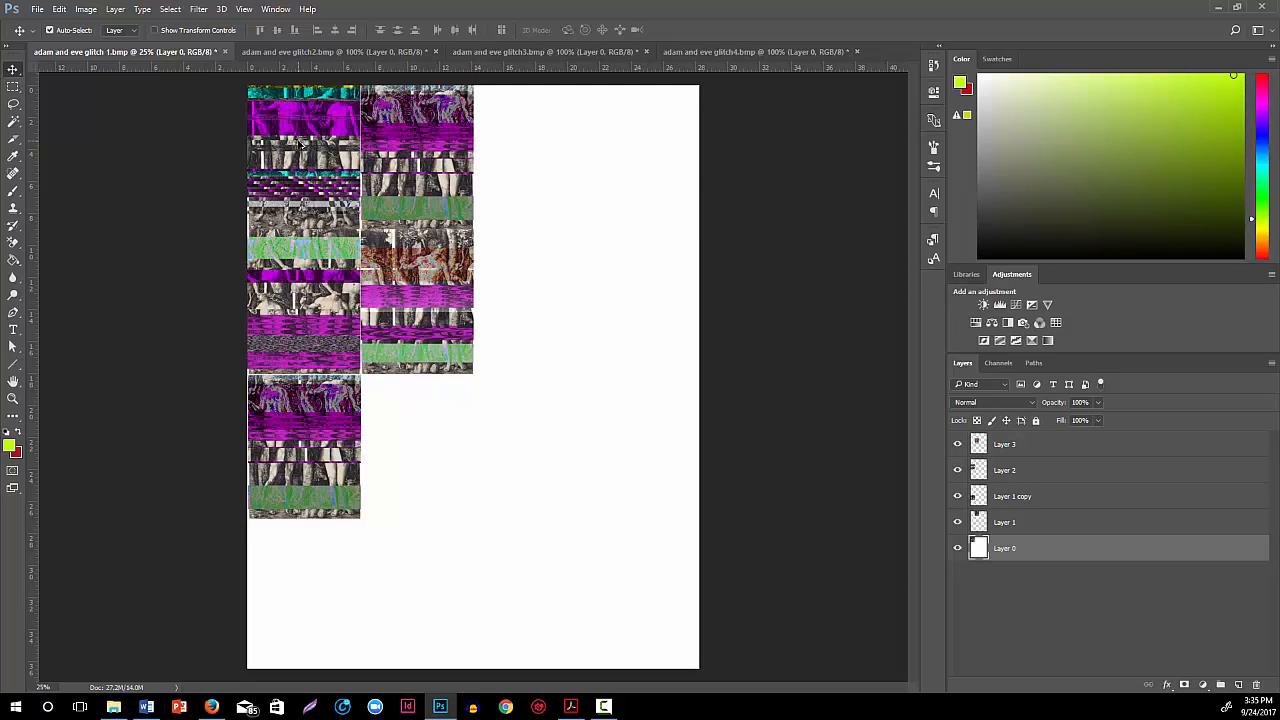
{"action": "left_click_drag", "start_coordinate": [298, 143], "coordinate": [527, 250]}
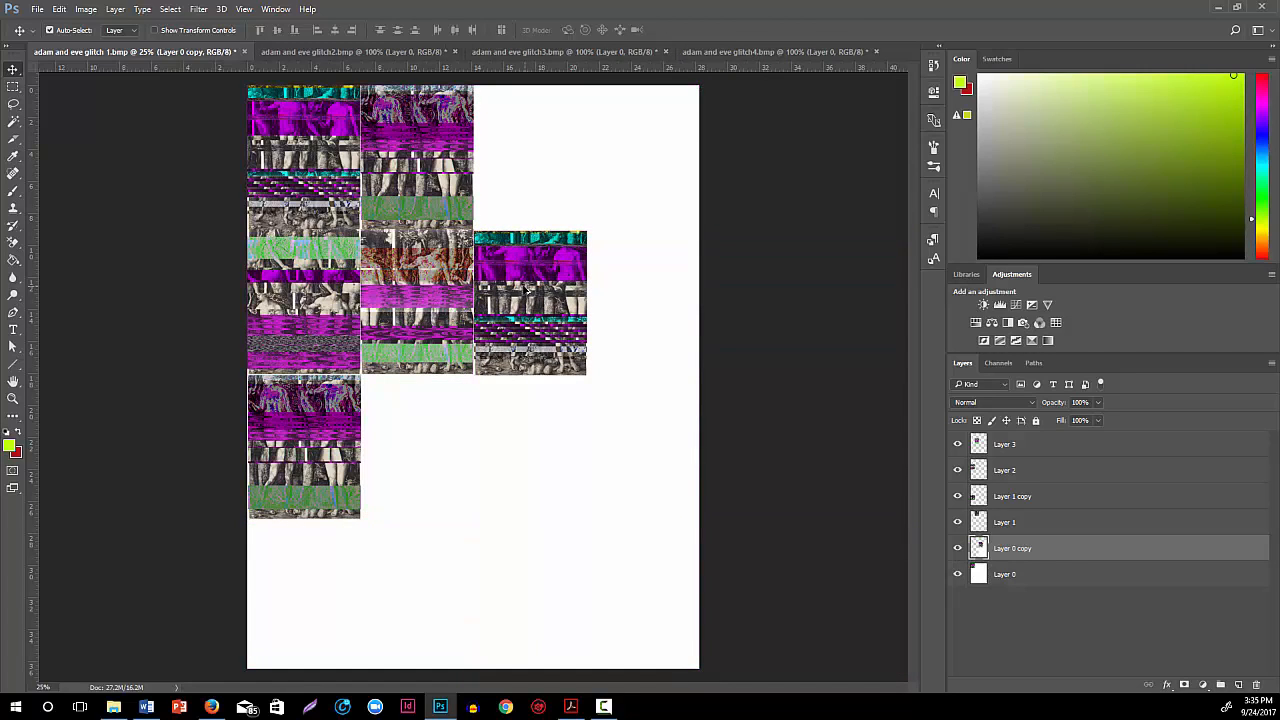
{"action": "left_click", "coordinate": [447, 288]}
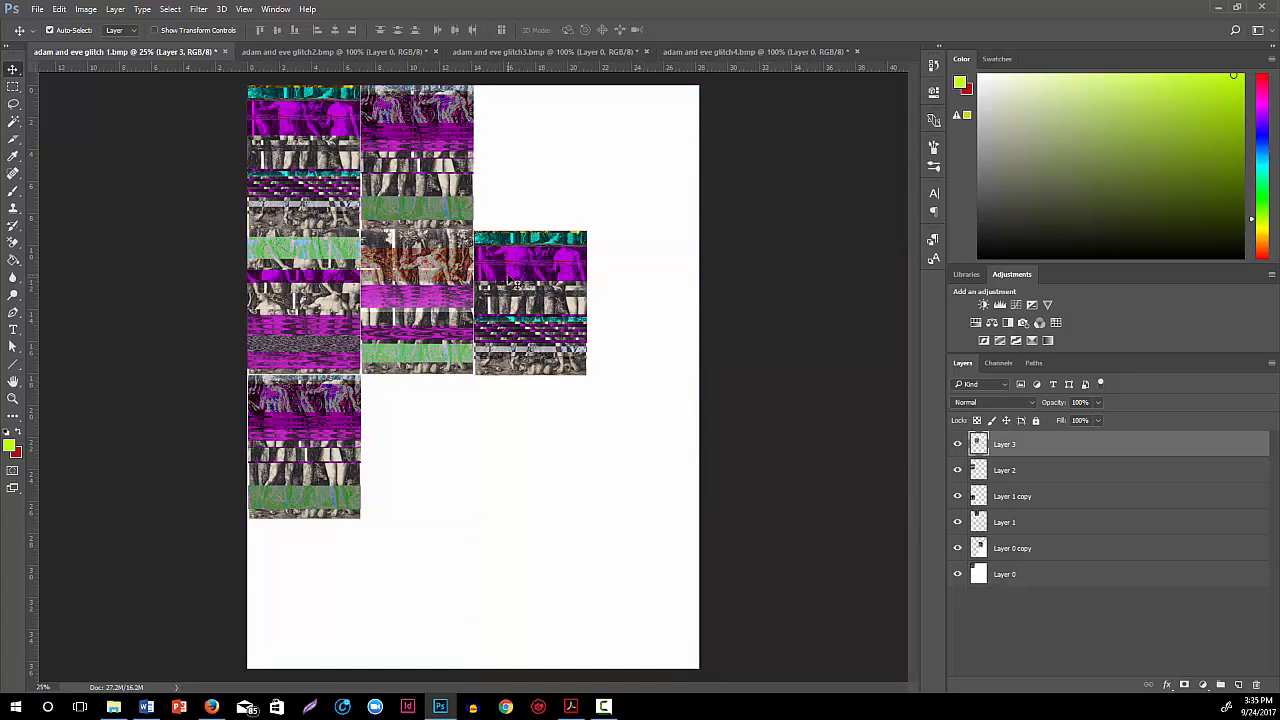
{"action": "left_click", "coordinate": [510, 280]}
{"action": "left_click_drag", "start_coordinate": [510, 278], "coordinate": [509, 276]}
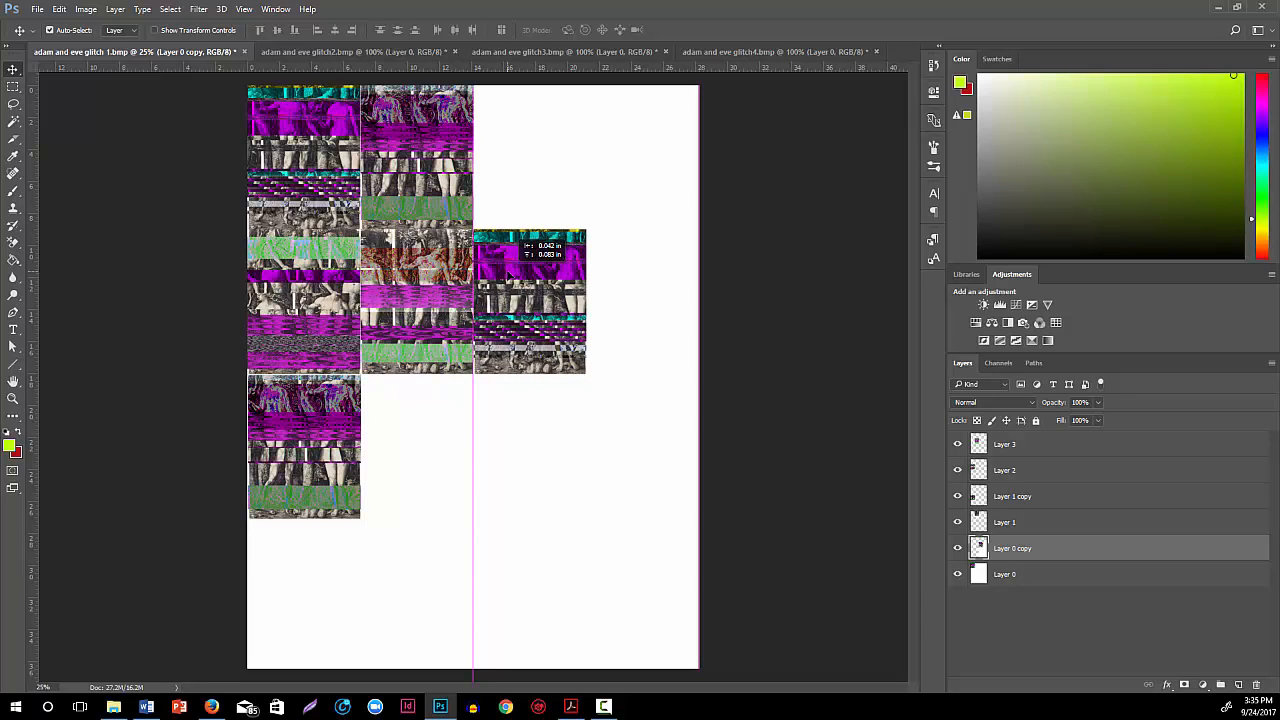
{"action": "left_click_drag", "start_coordinate": [509, 276], "coordinate": [509, 277]}
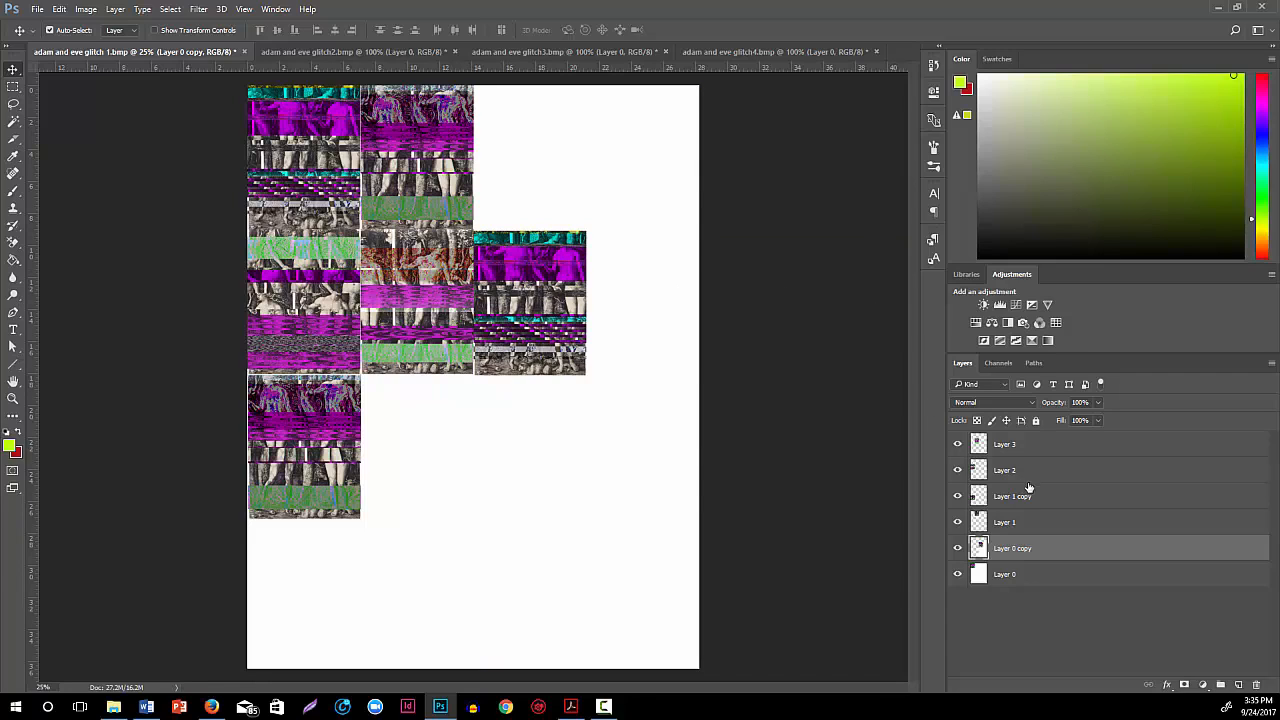
Place a copy of the Layer 3 image at the top of the third column and a first-image copy in the second column's fourth row
{"action": "left_click", "coordinate": [440, 276]}
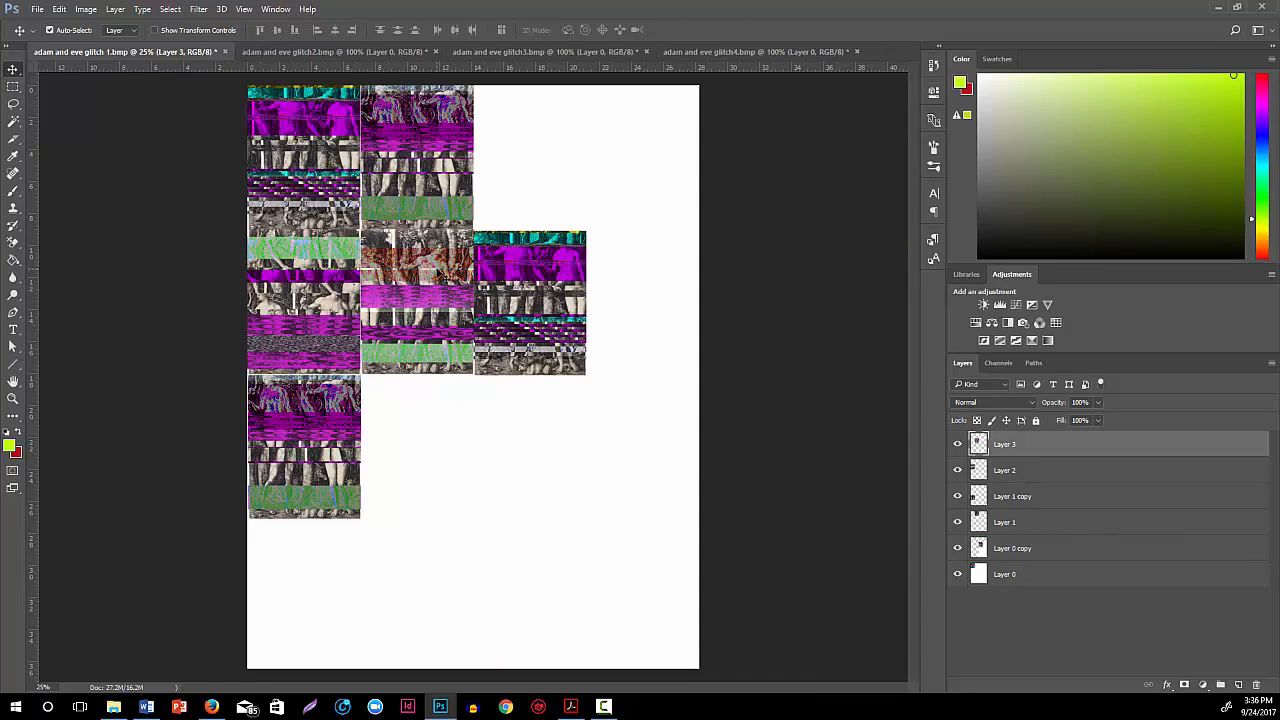
{"action": "left_click", "coordinate": [538, 270]}
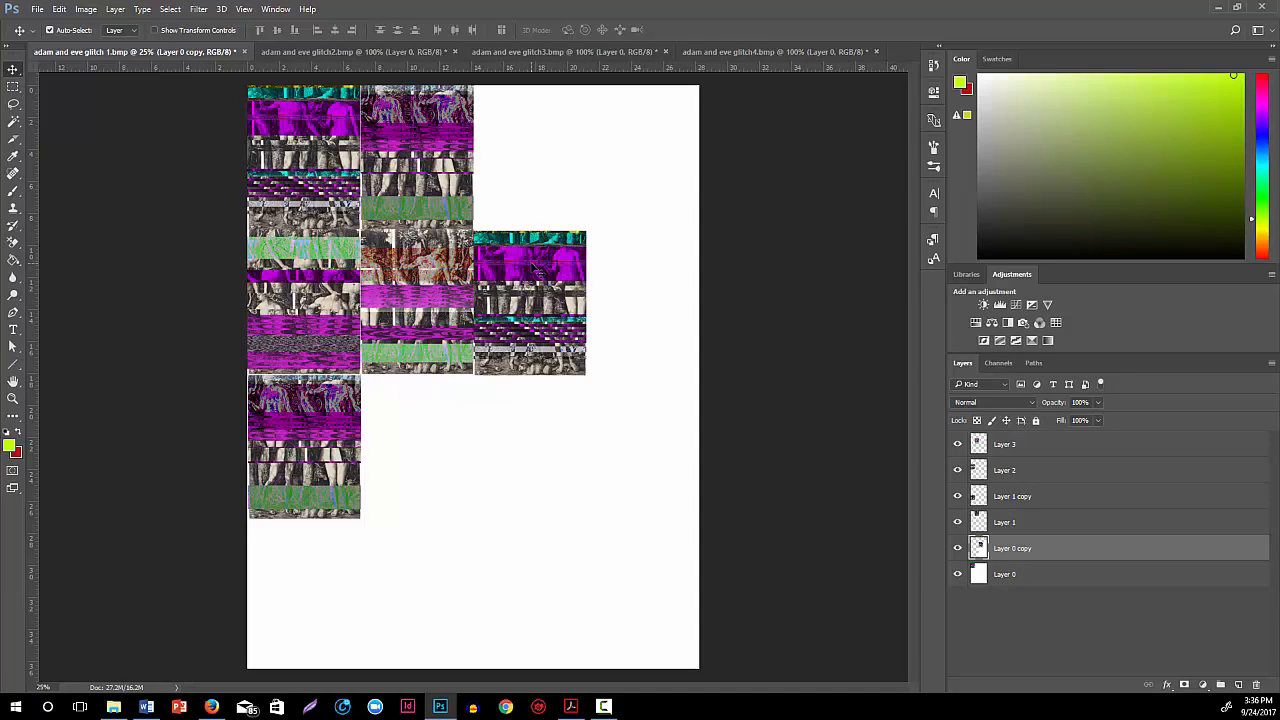
{"action": "left_click", "coordinate": [429, 285]}
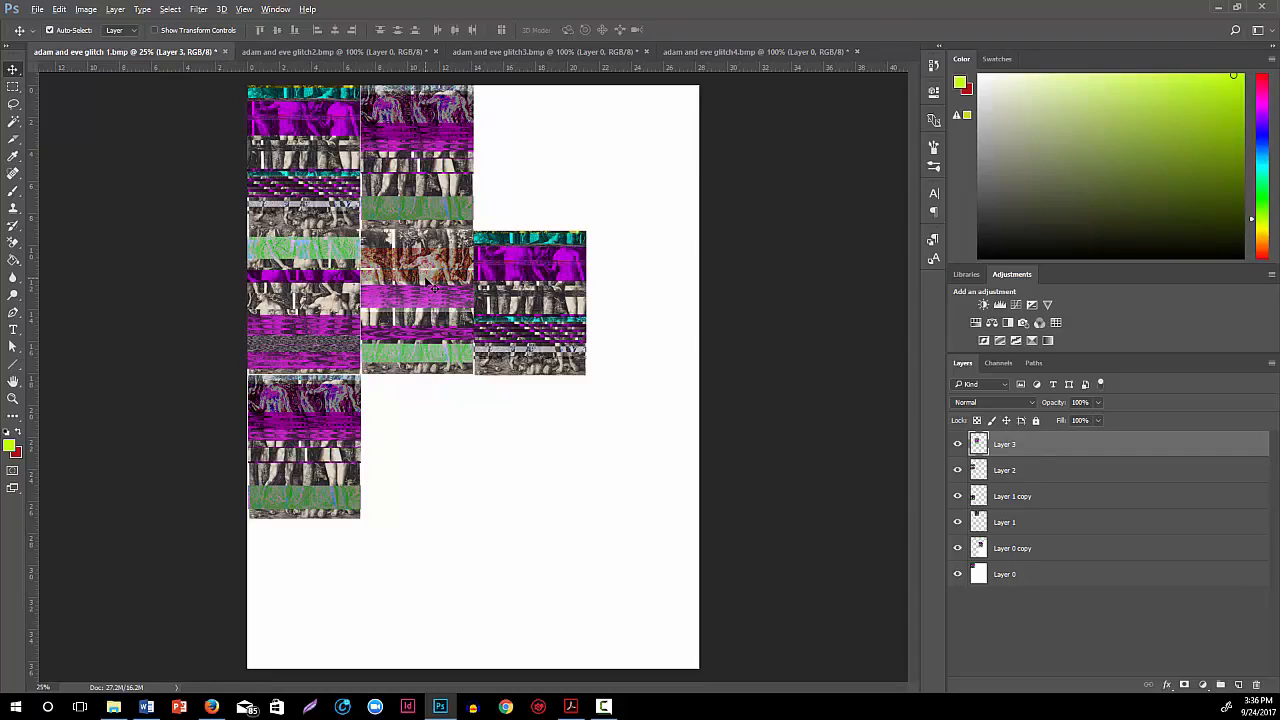
{"action": "left_click_drag", "start_coordinate": [429, 285], "coordinate": [538, 131]}
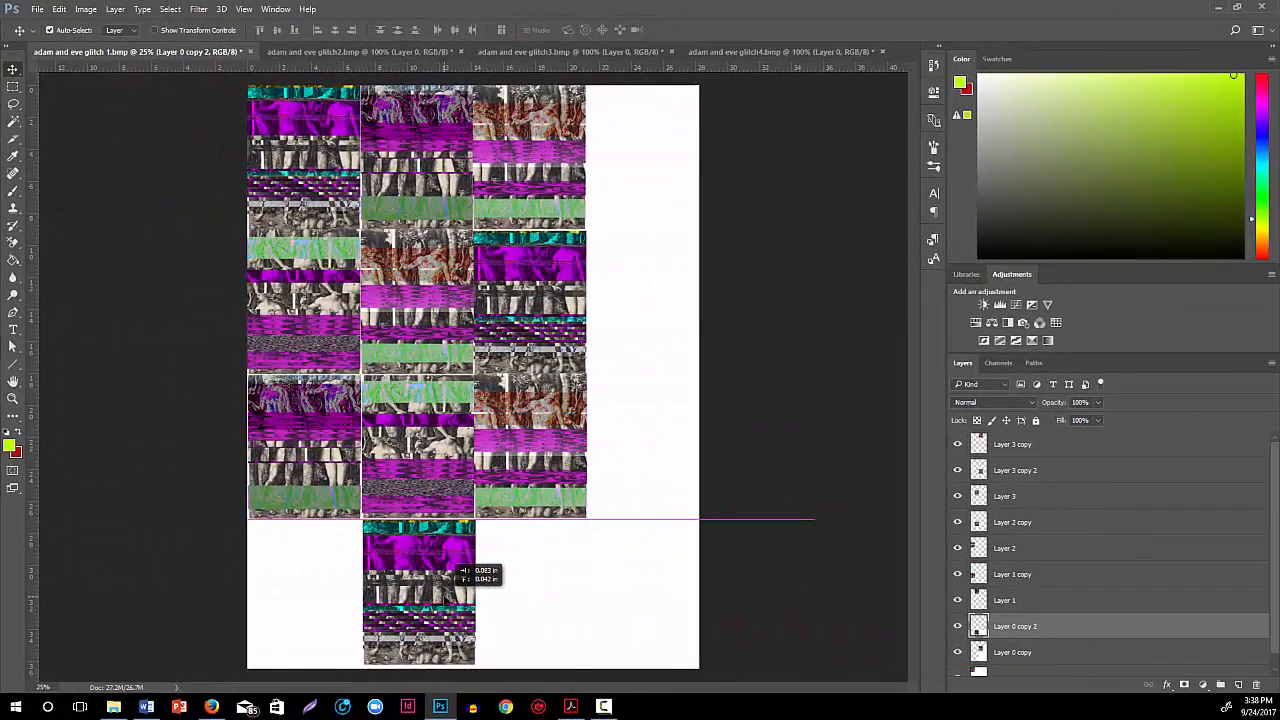
{"action": "left_click_drag", "start_coordinate": [457, 577], "coordinate": [457, 577]}
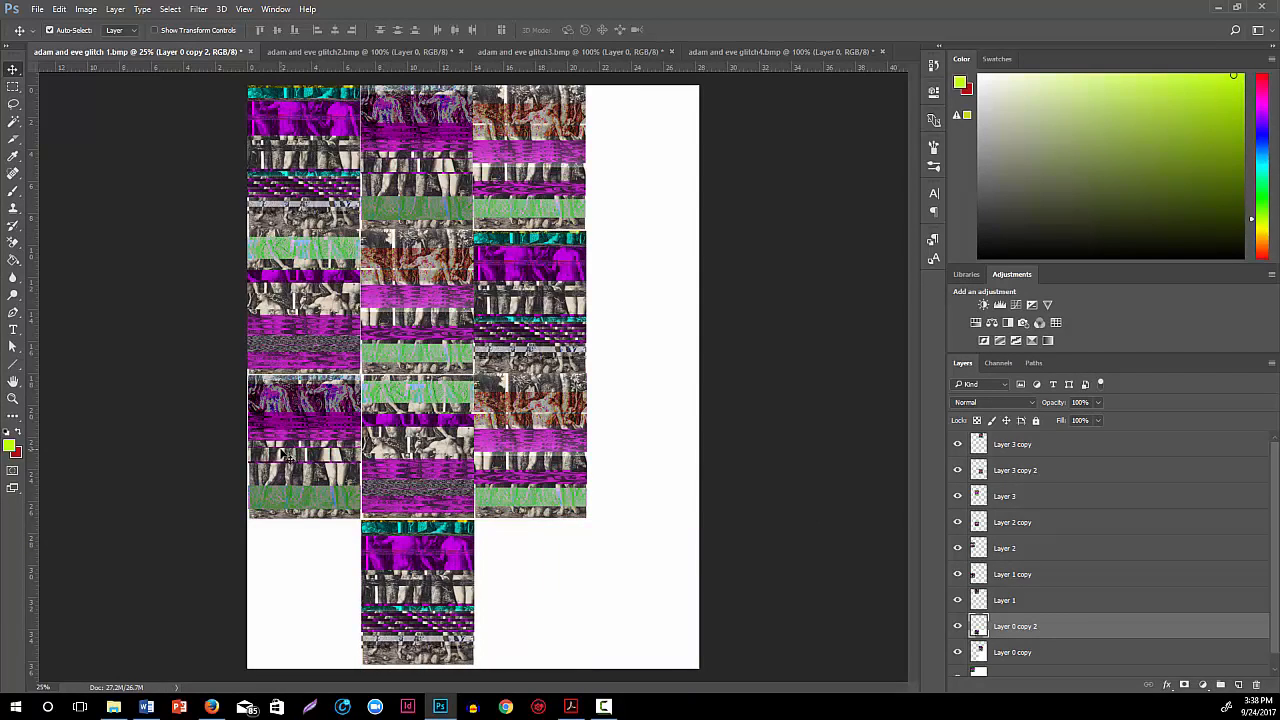